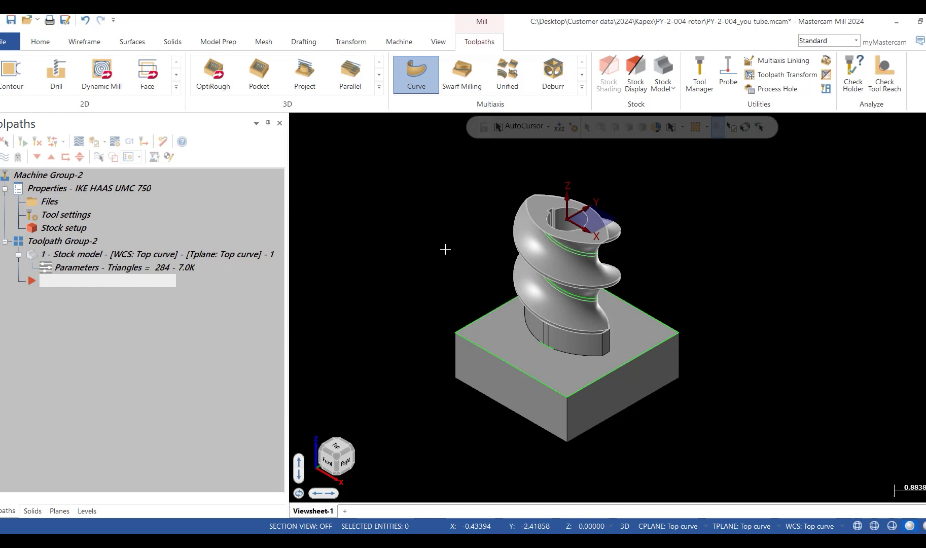
Begin a Line Normal Along Chain and select the narrow helical flute floor face as the reference surface
left_click(82, 42)
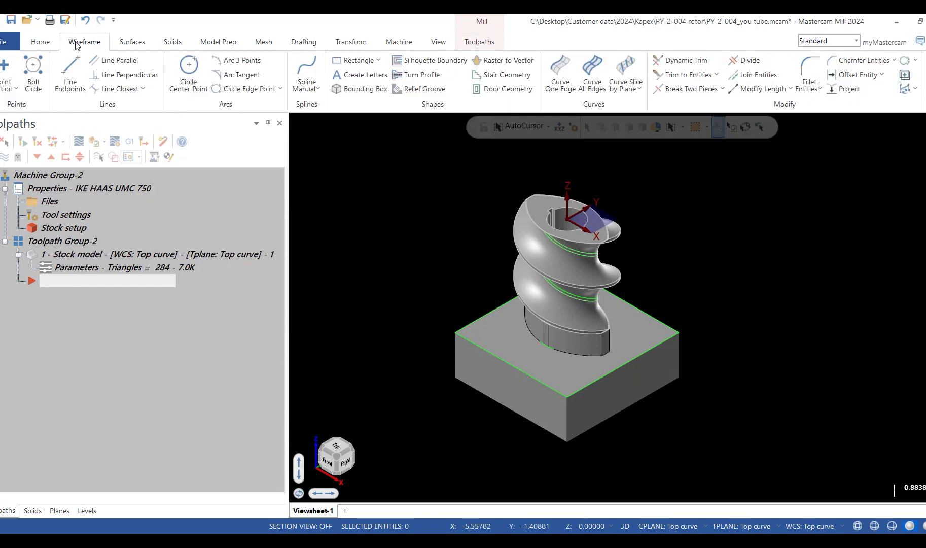
left_click(144, 88)
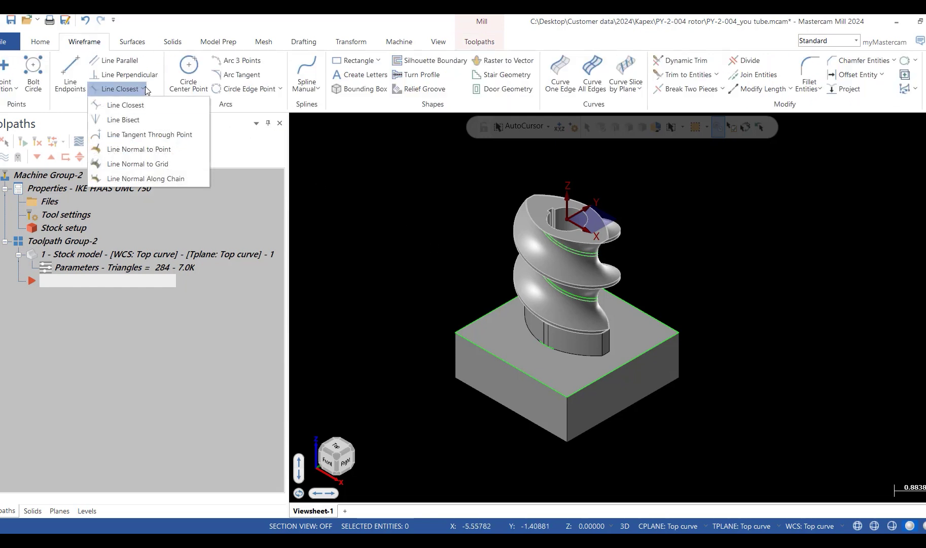
left_click(132, 179)
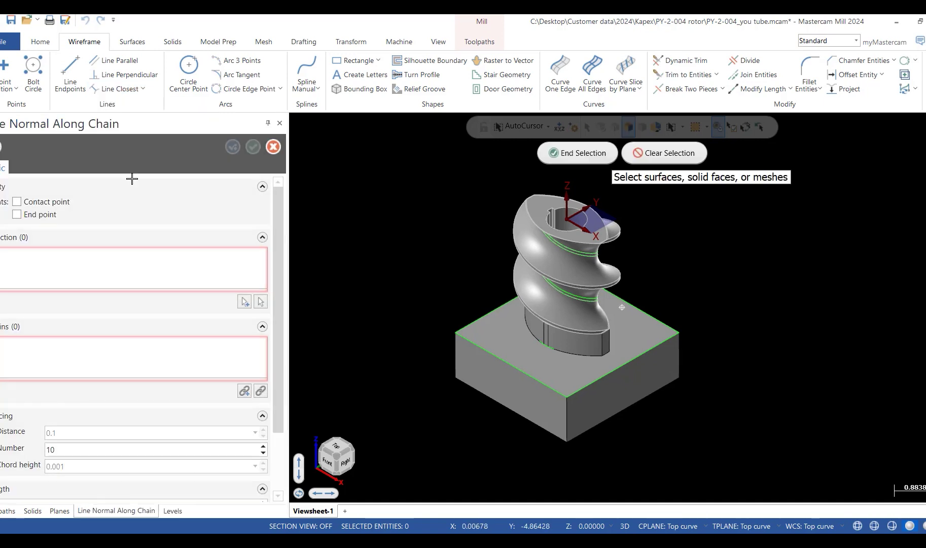
middle_click_drag(621, 307, 573, 258)
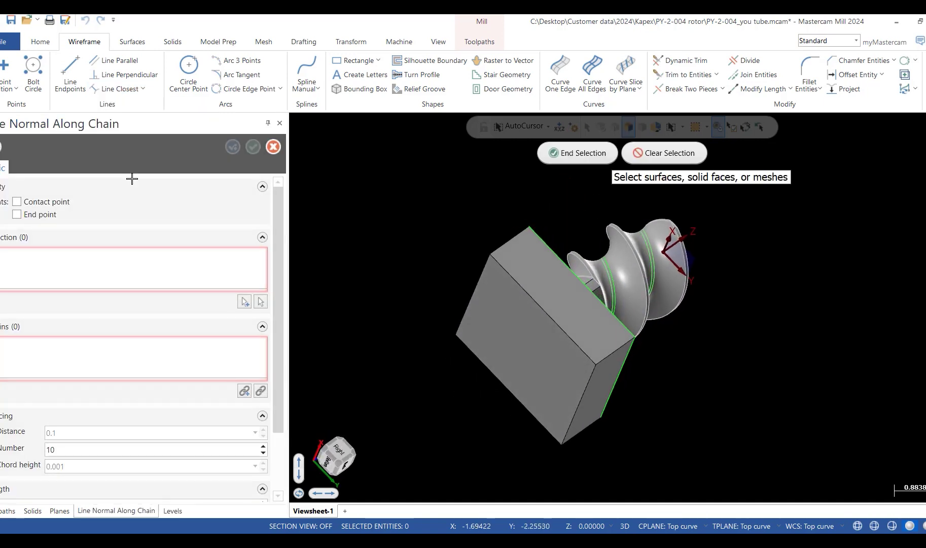
scroll(644, 218, "up", 5)
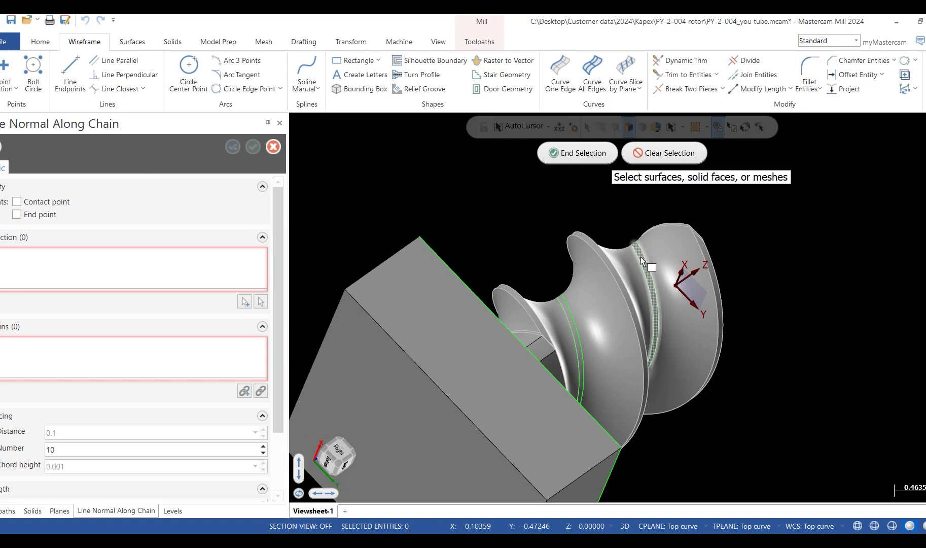
left_click(642, 261)
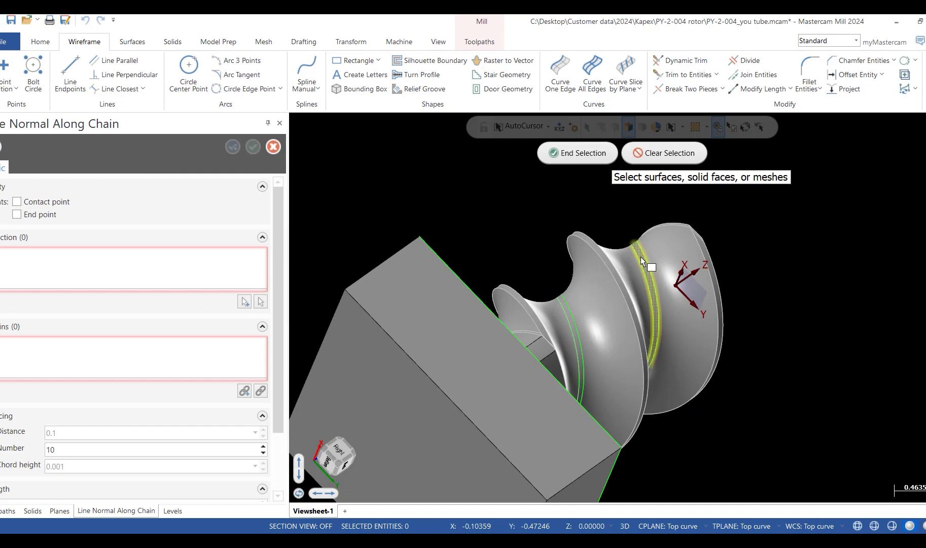
left_click(582, 153)
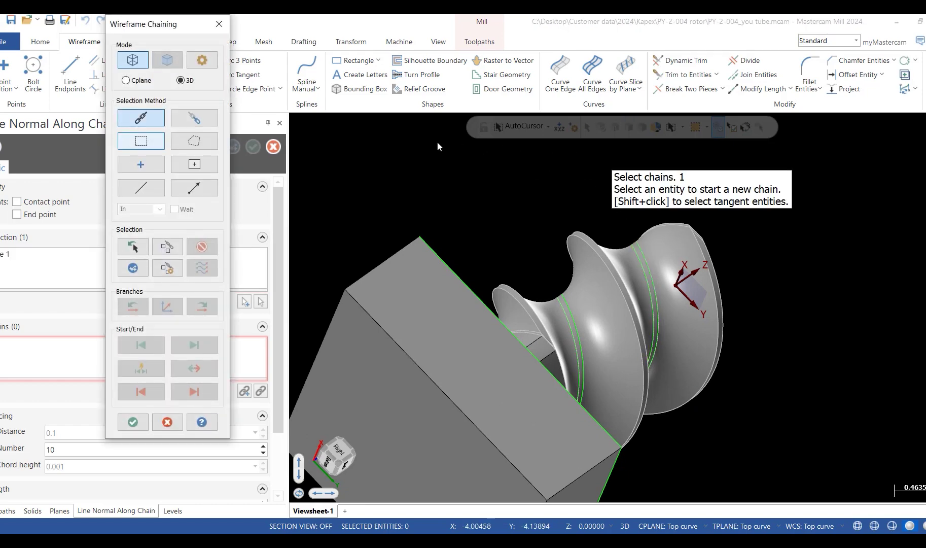
Chain the helical curve along the flute floor and create 10 evenly spaced normal lines along it
left_click(629, 247)
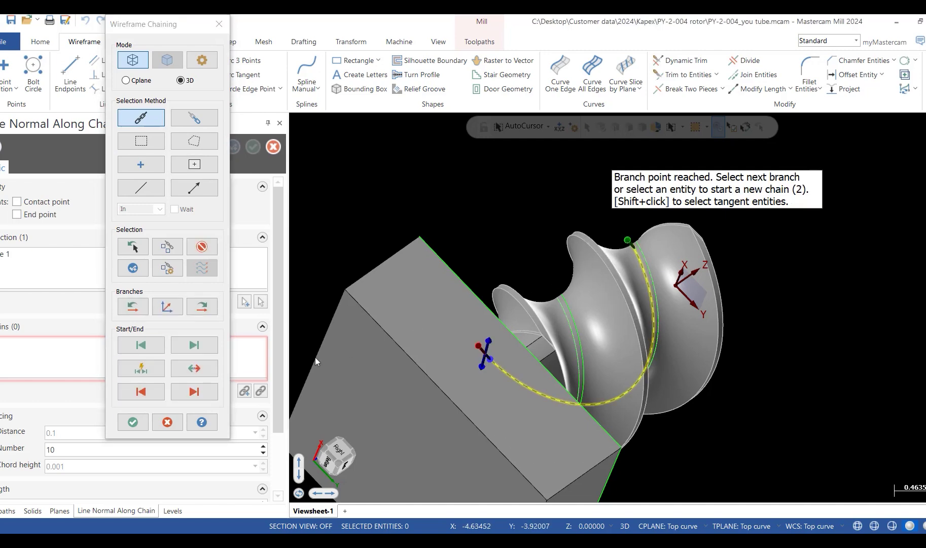
left_click(133, 422)
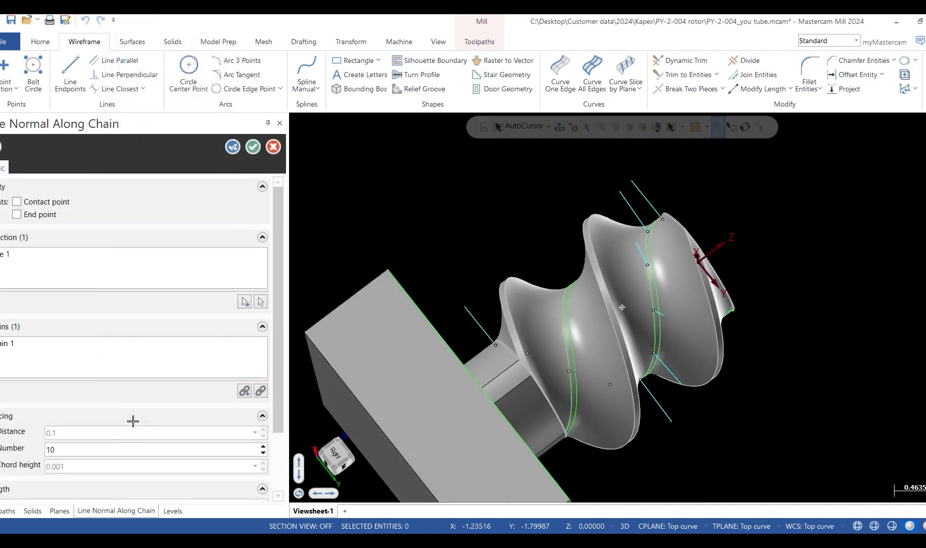
right_click(424, 224)
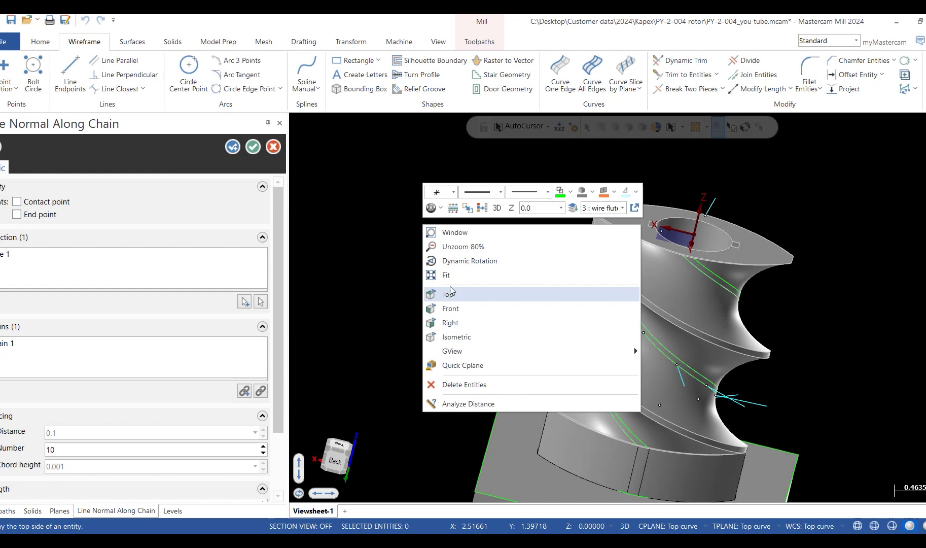
left_click(472, 336)
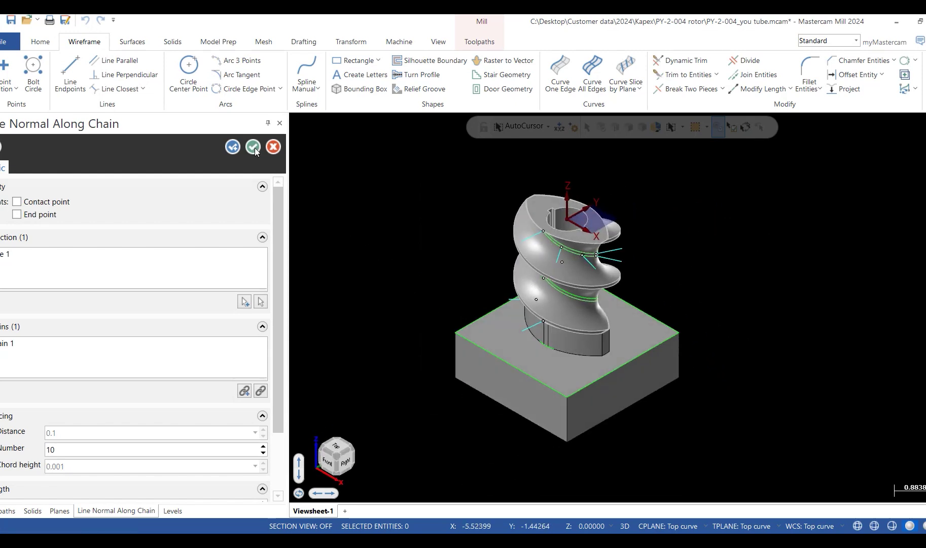
left_click(254, 148)
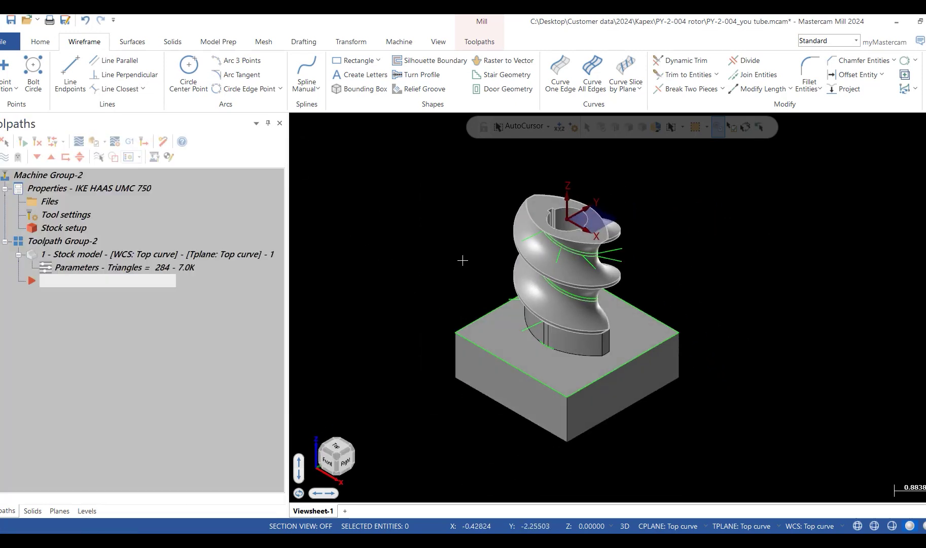
Create a multiaxis Curve toolpath using the 3/8 BALL ENDMILL
scroll(463, 260, "up", 2)
middle_click_drag(462, 260, 462, 260)
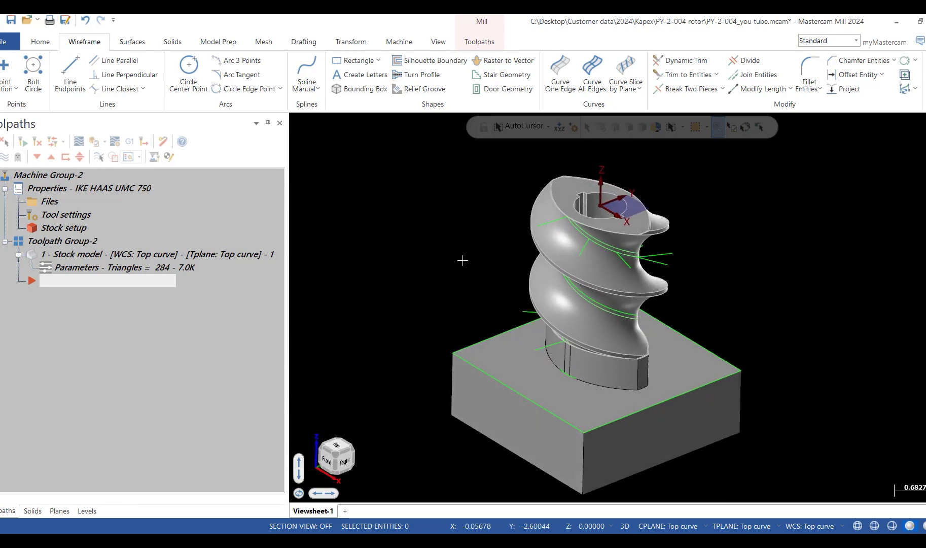
left_click(481, 42)
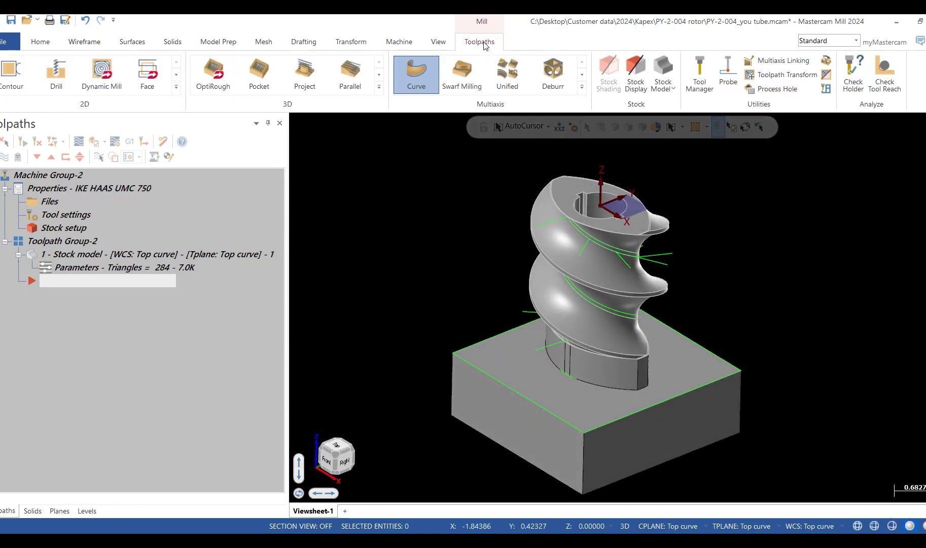
left_click(416, 74)
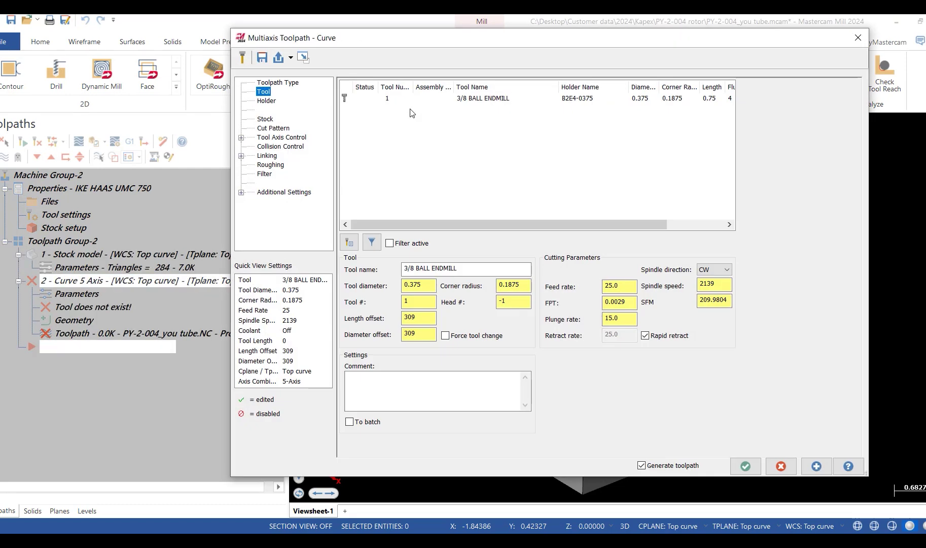
left_click(397, 99)
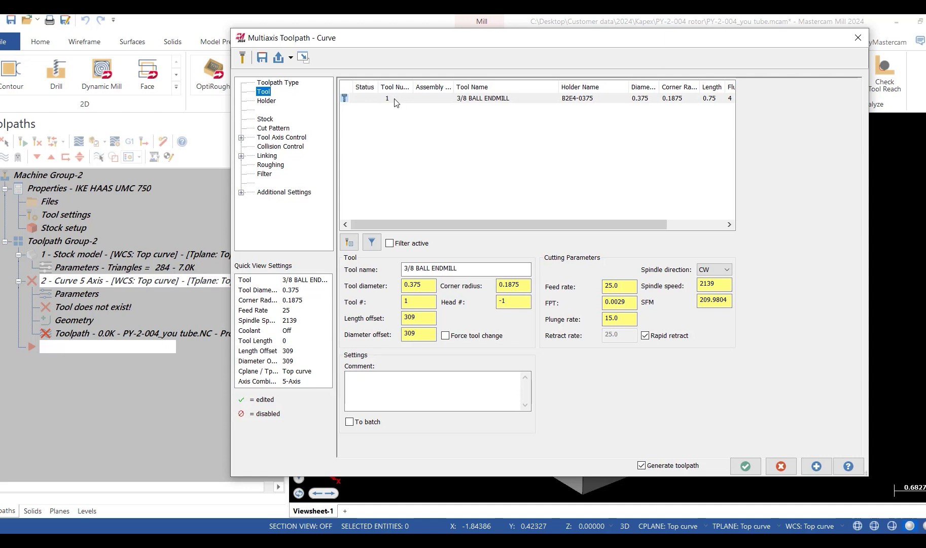
Set the spindle speed to 3500, the feed rate to 50 and the plunge rate to 30.2
double_click(722, 285)
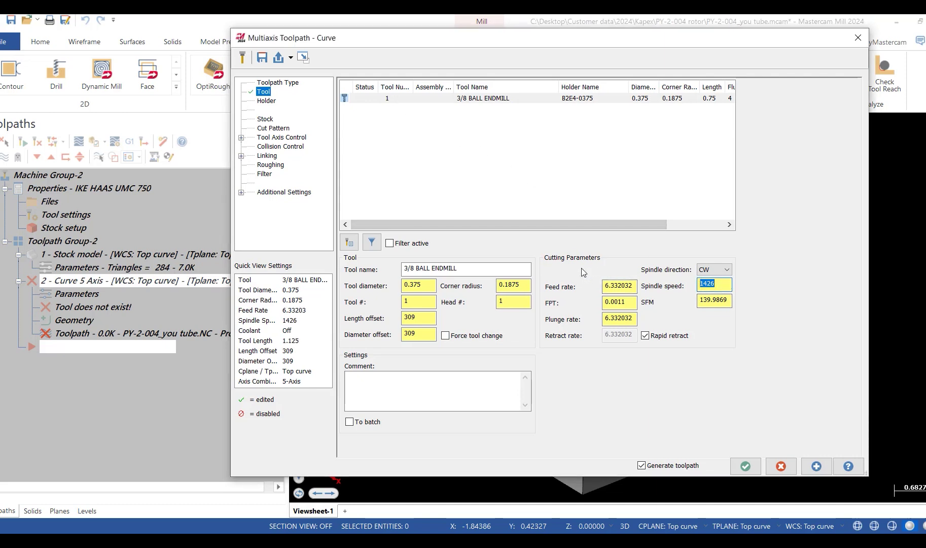
type("3500")
double_click(618, 288)
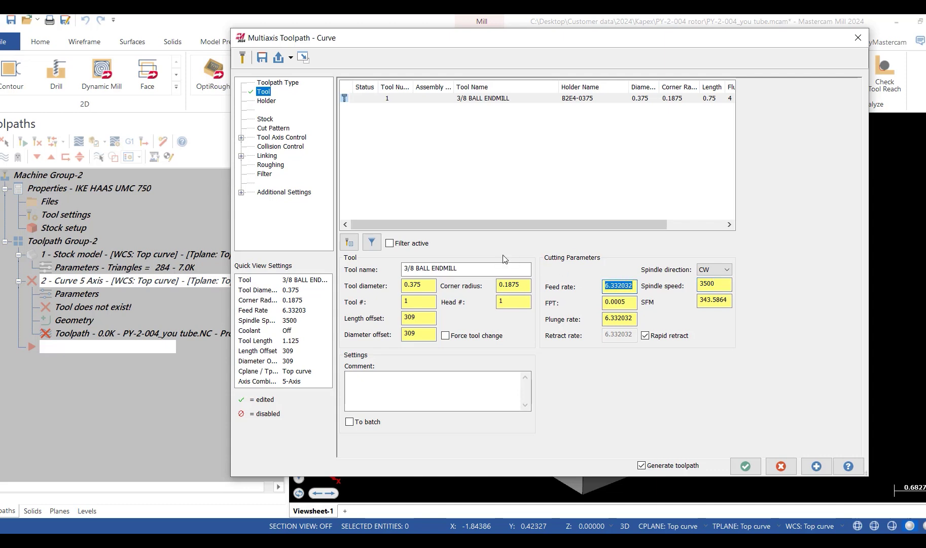
type("50")
left_click_drag(629, 317, 608, 315)
type("30")
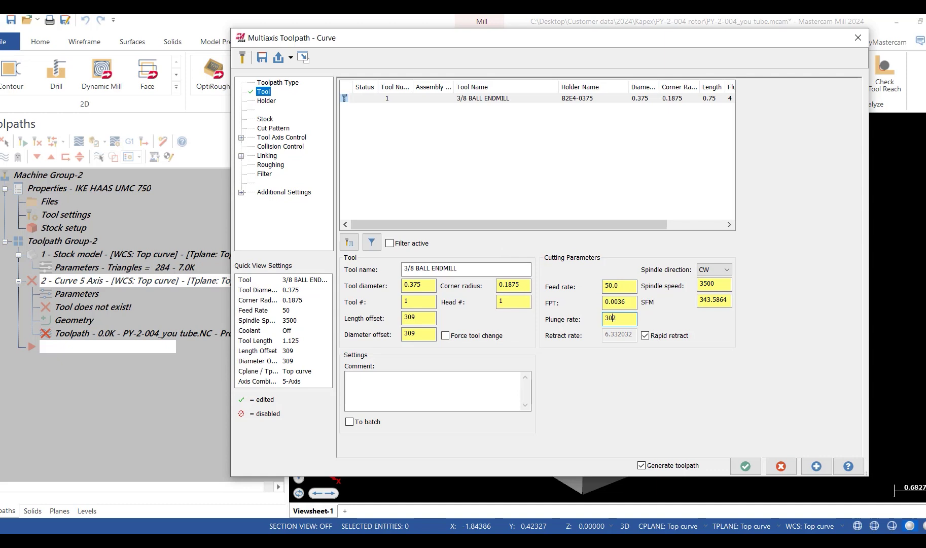
Set both the length offset and the diameter offset of the ball endmill to 1
key("Tab")
key("Tab")
key("Tab")
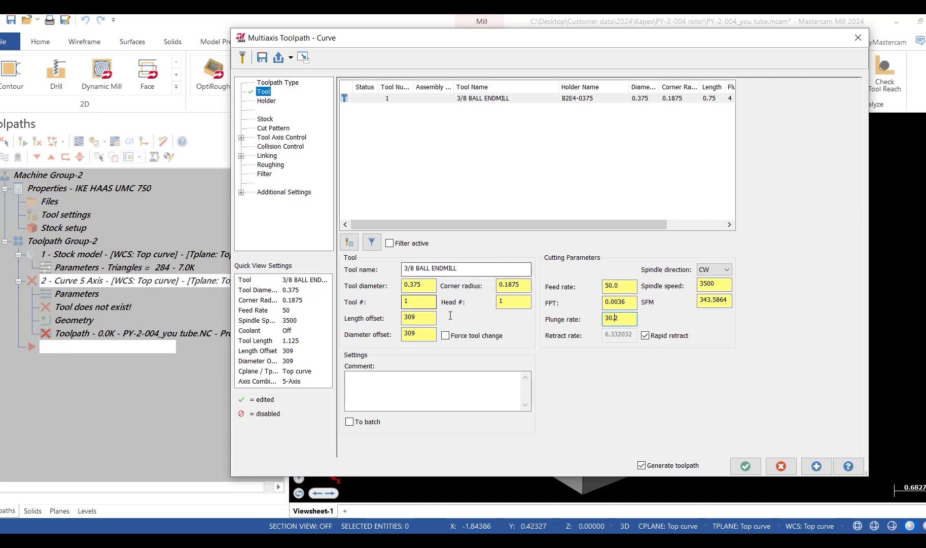
type("1")
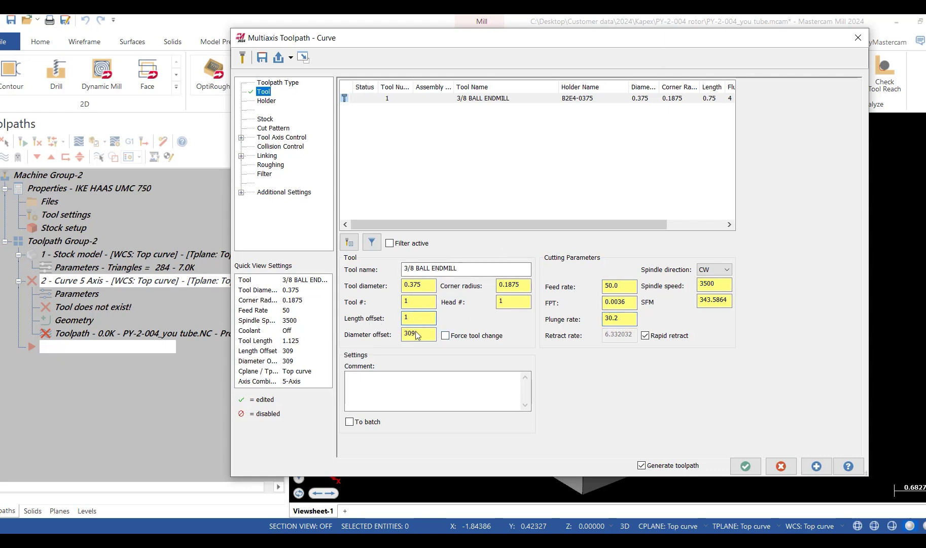
key("Tab")
type("1")
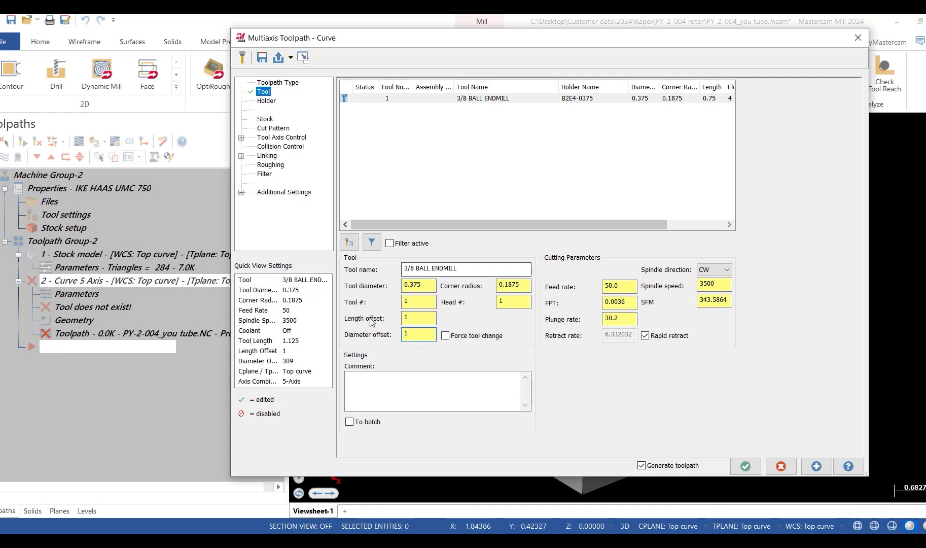
Chain the rotor's helical flute curve as the 3D drive curve in the cut pattern and set the compensation type to Off
left_click(266, 101)
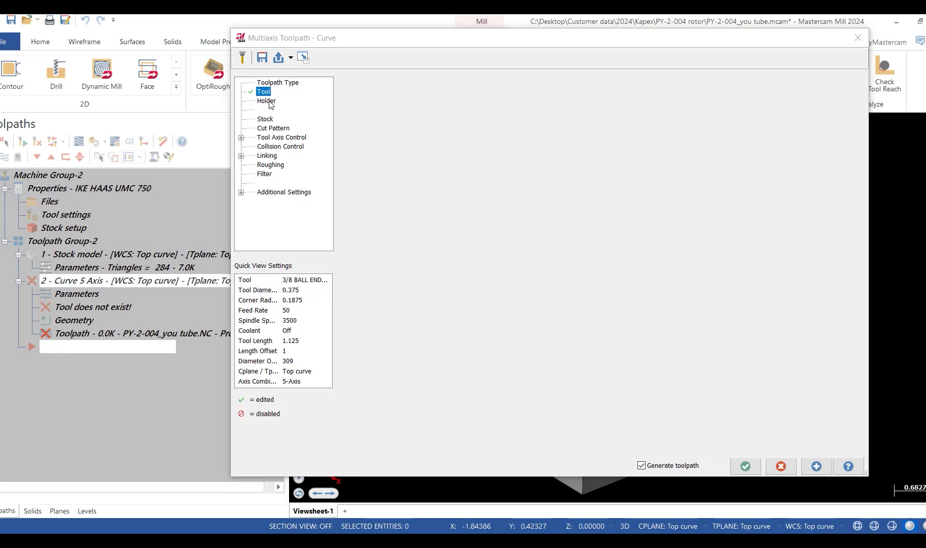
left_click(274, 128)
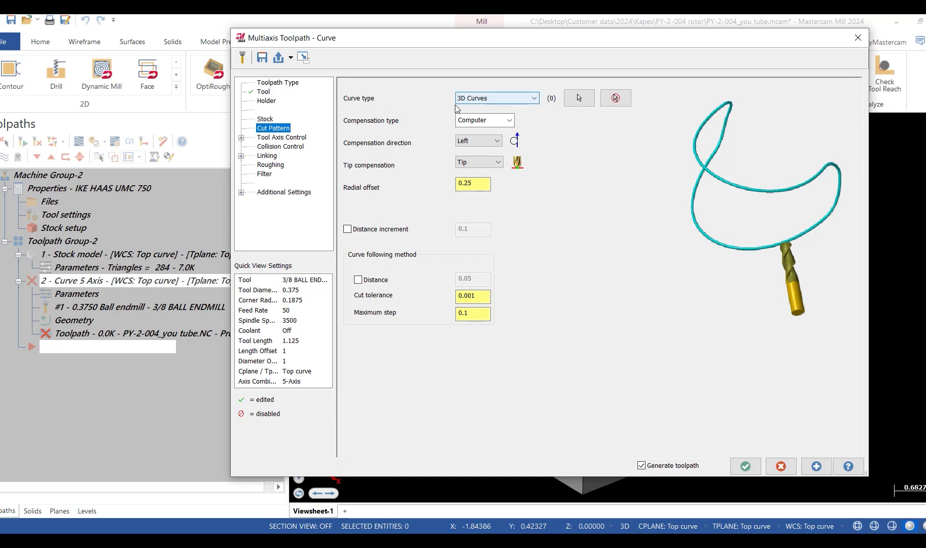
left_click(578, 96)
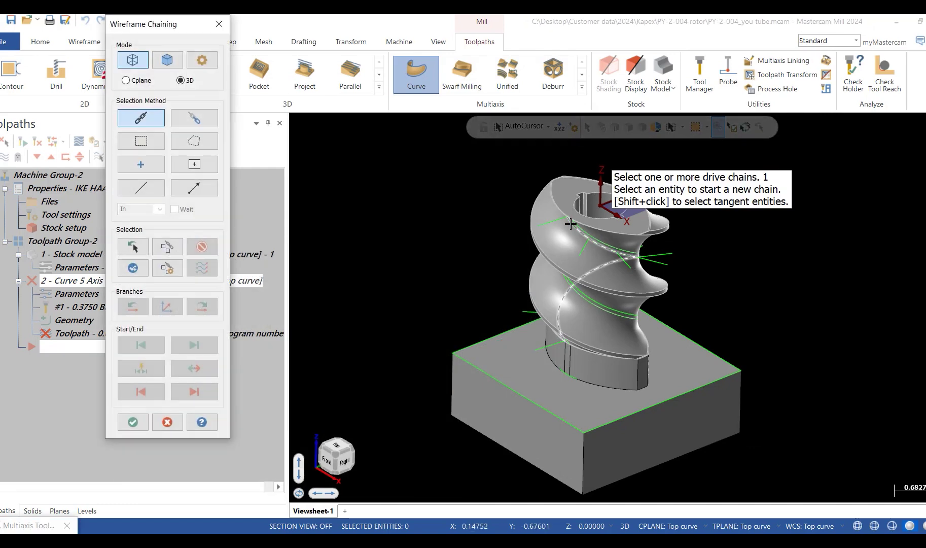
left_click(570, 224)
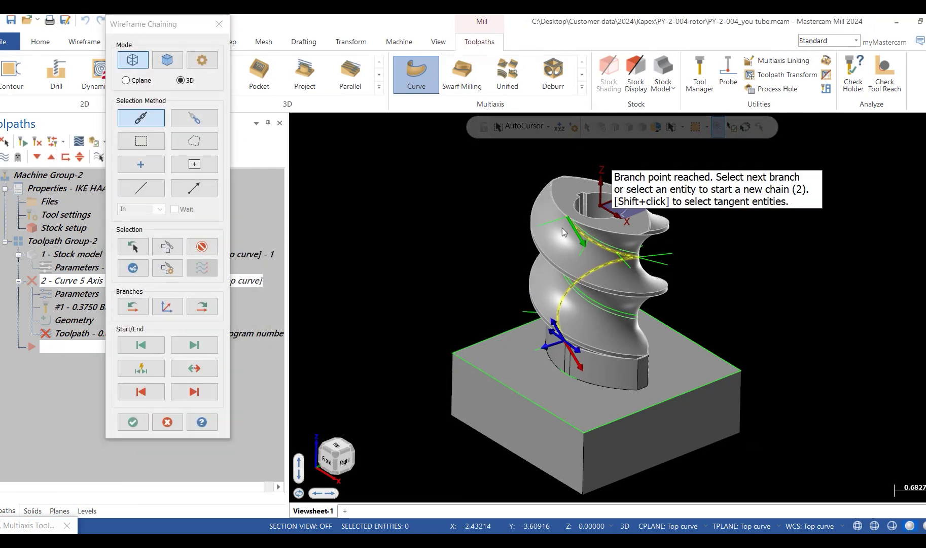
left_click(133, 422)
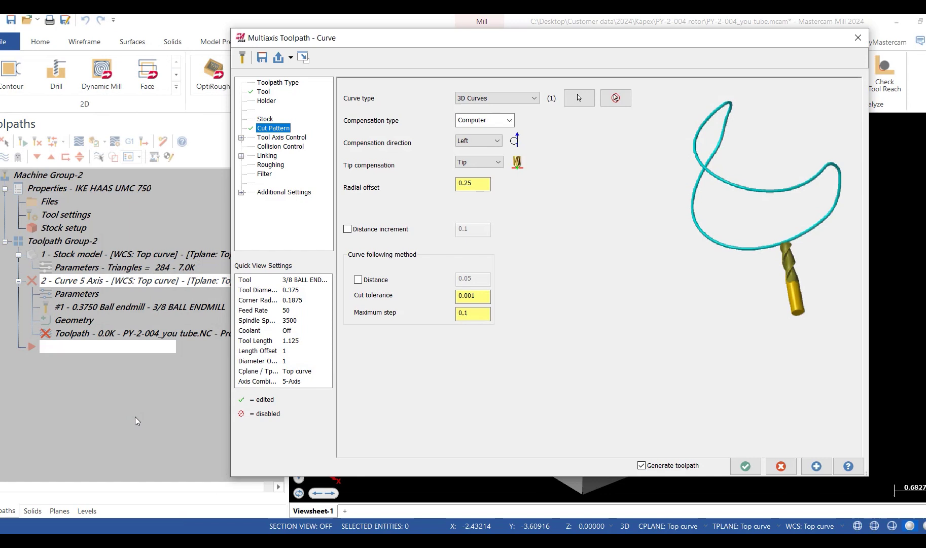
left_click(508, 120)
left_click(481, 173)
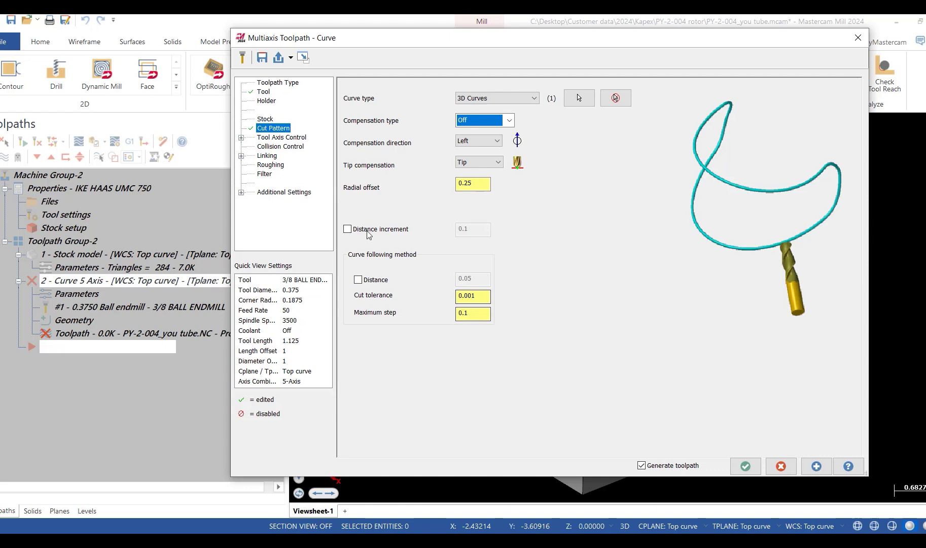
Review the tool axis control options for the Curve toolpath and choose Lines
left_click(241, 138)
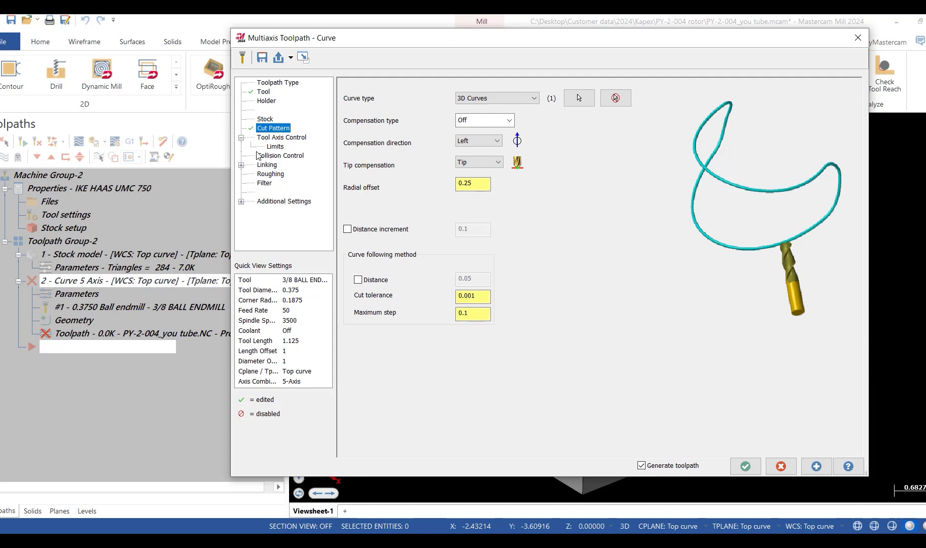
left_click(277, 138)
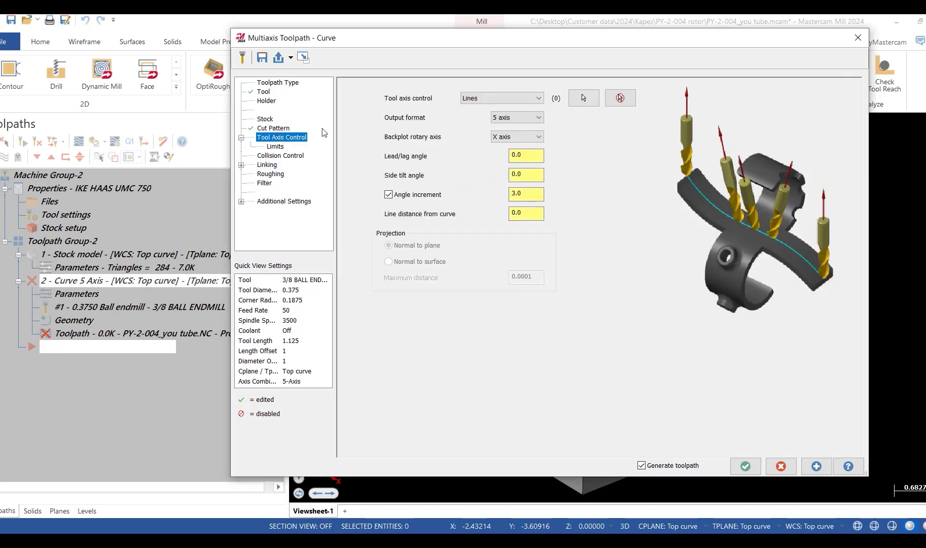
left_click(539, 100)
key("Down")
key("Down")
key("Down")
key("Down")
key("Down")
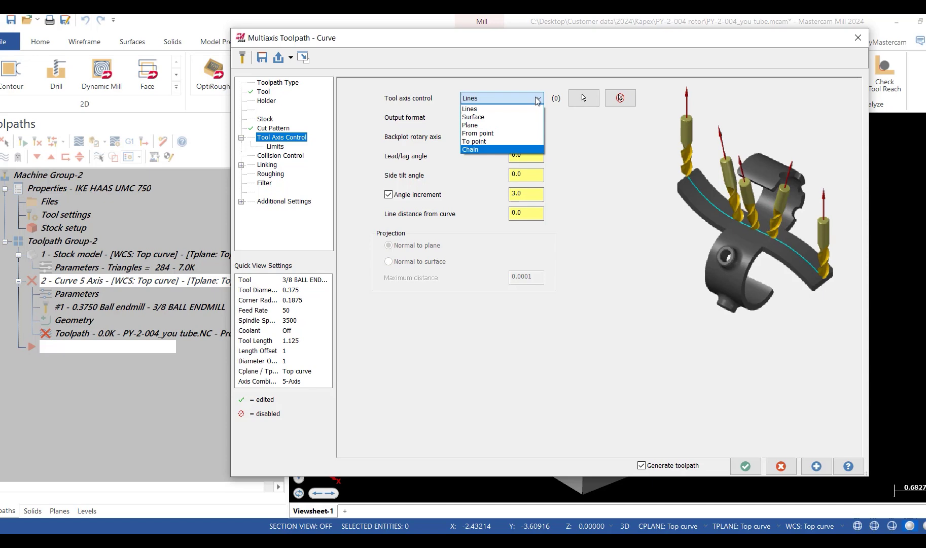
left_click(491, 110)
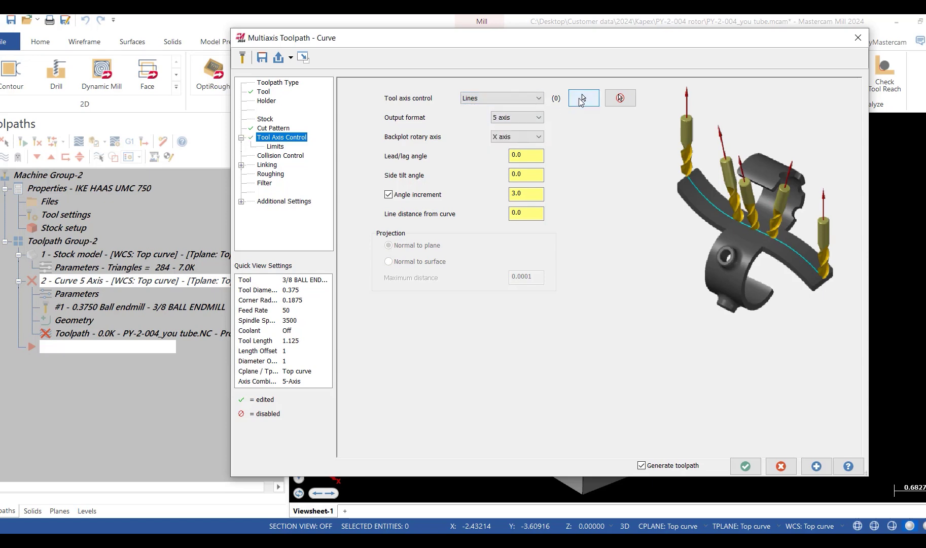
Select all the lines normal to the flute surface along the drive curve as the tool axis control lines and accept them
left_click(583, 97)
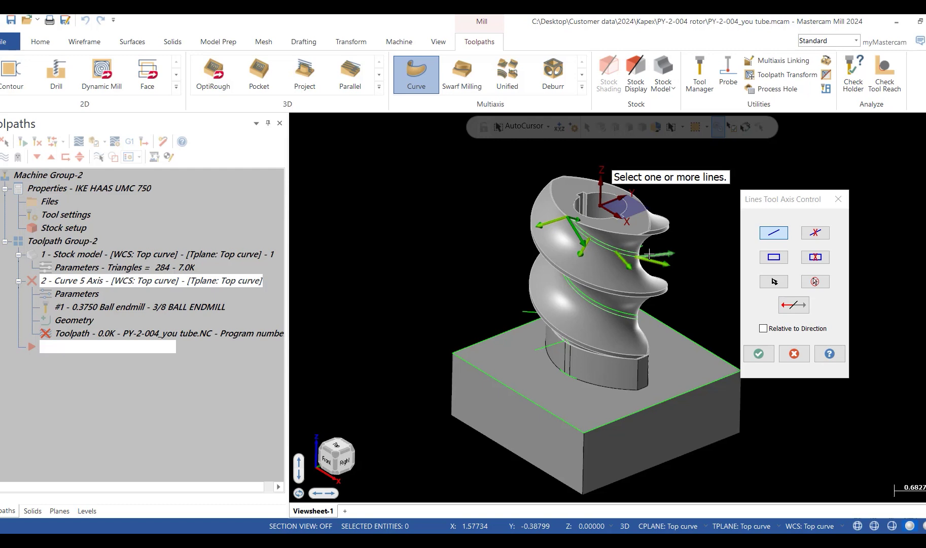
middle_click_drag(649, 254, 585, 229)
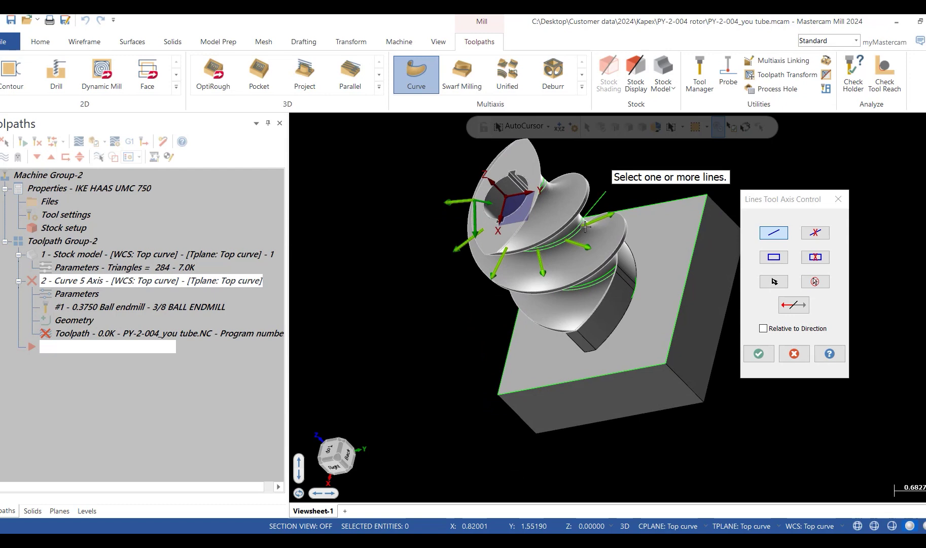
left_click(588, 209)
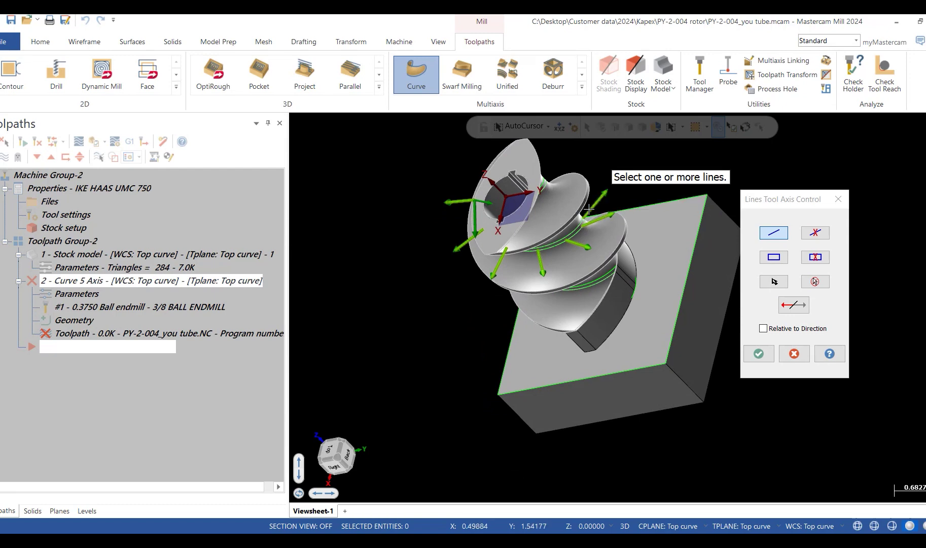
key("alt+Down")
key("alt+Down")
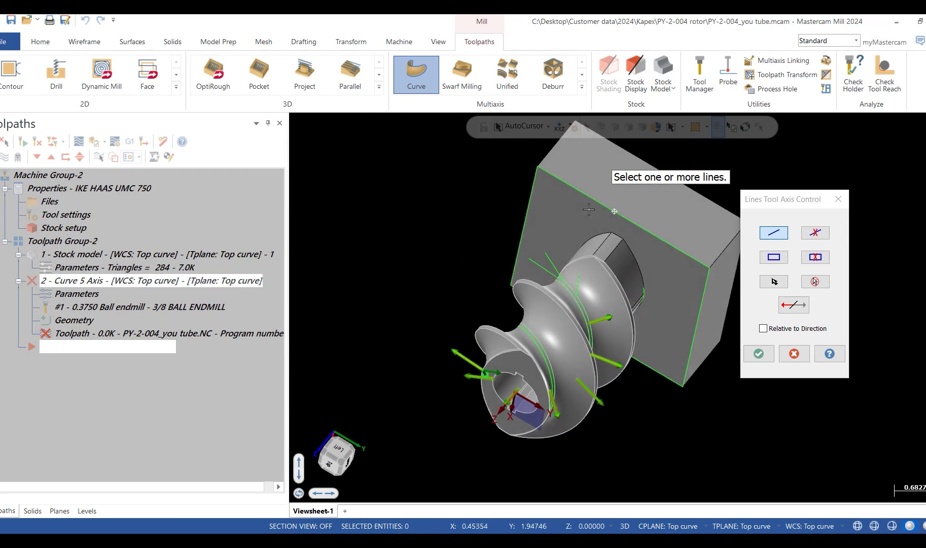
left_click(558, 274)
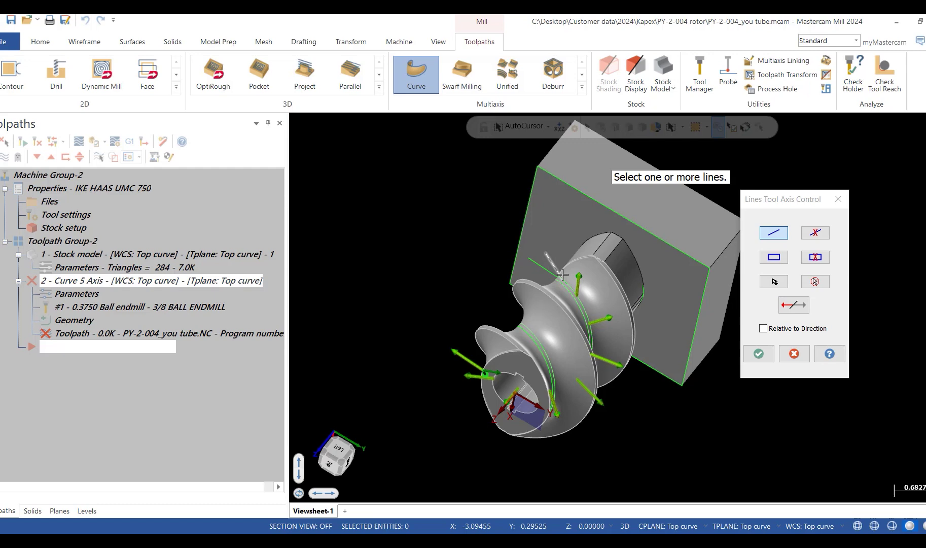
left_click(551, 274)
middle_click_drag(550, 274, 655, 313)
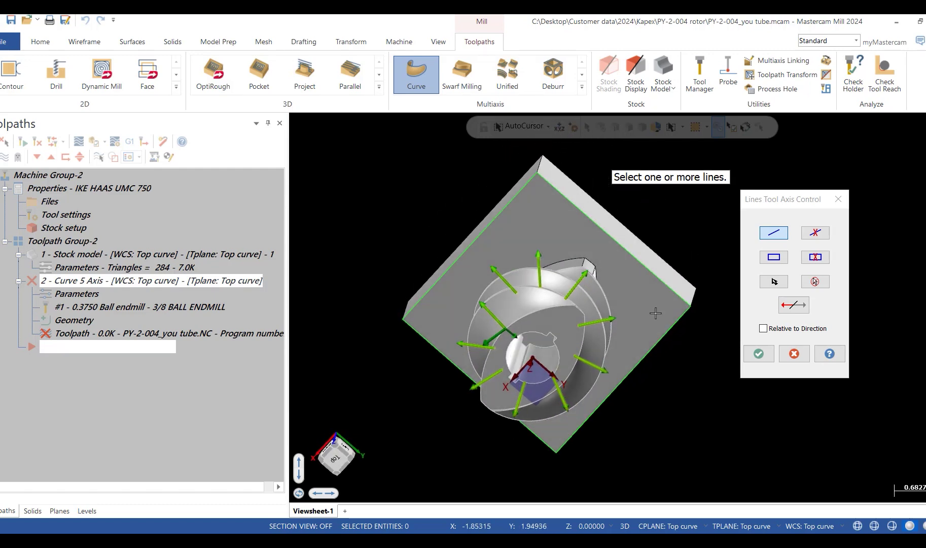
left_click(759, 354)
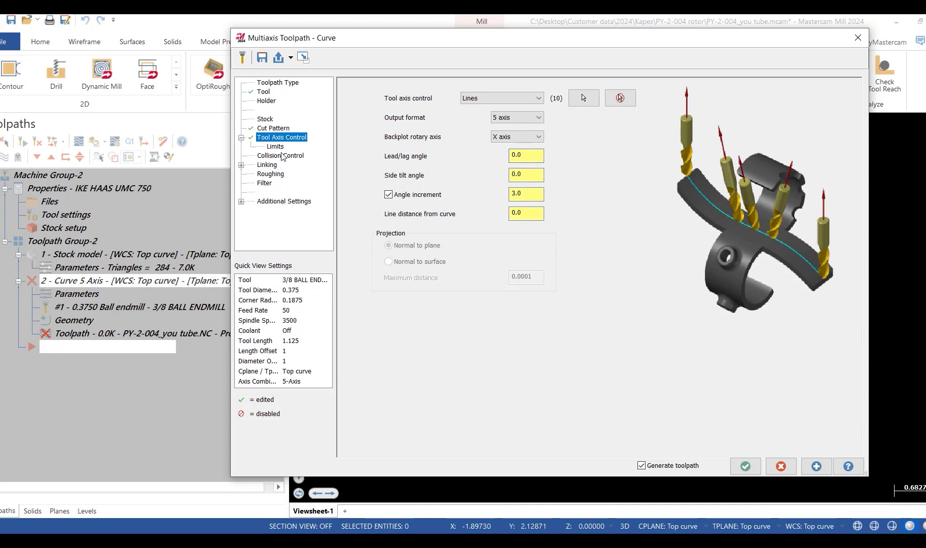
In the linking settings, use the clearance height only at the start and end of the operation
left_click(241, 165)
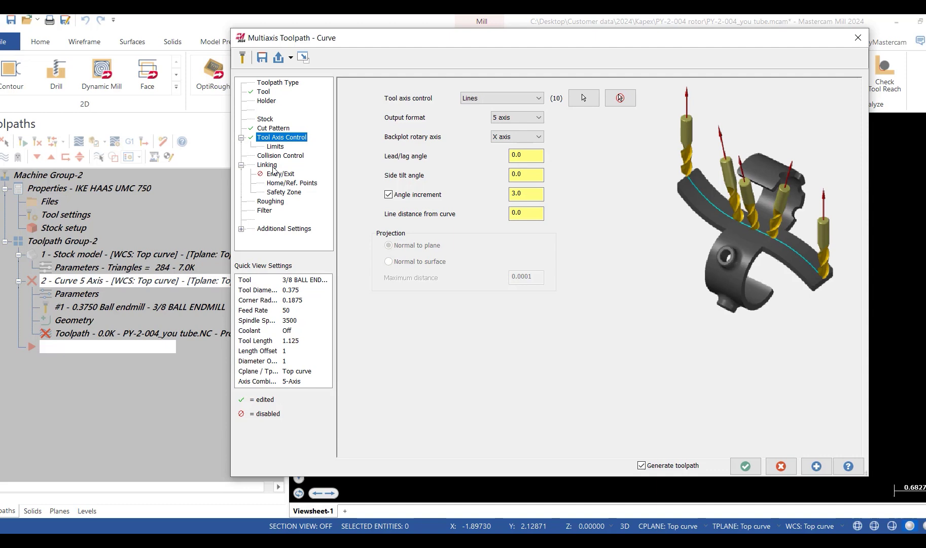
left_click(294, 165)
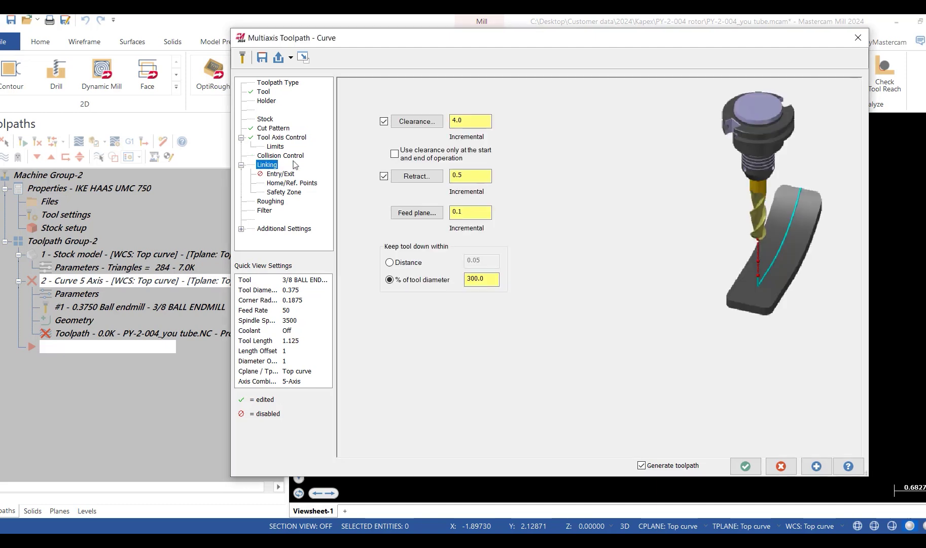
left_click(394, 153)
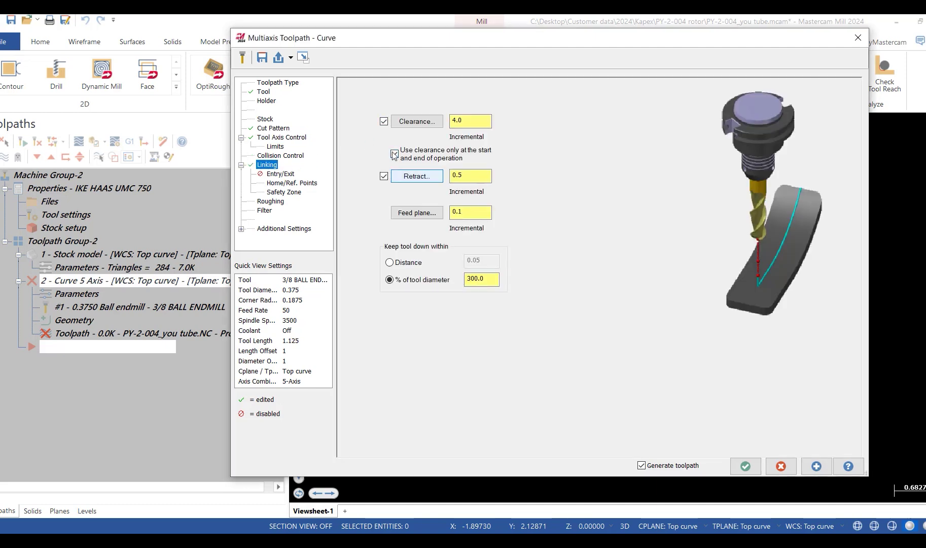
Enable entry and exit curves, set the entry curve length to 0.375 and copy the entry values to the exit curve
left_click(279, 174)
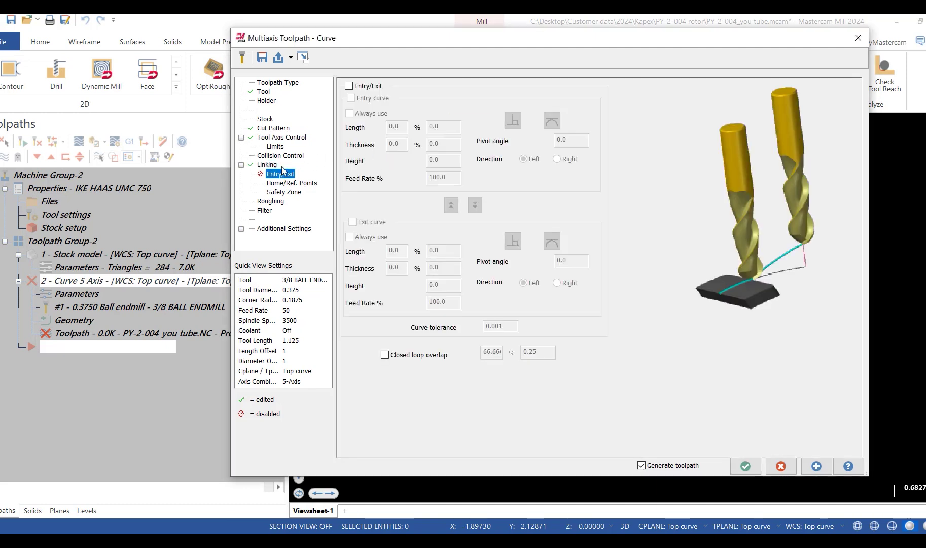
left_click(349, 85)
left_click(351, 99)
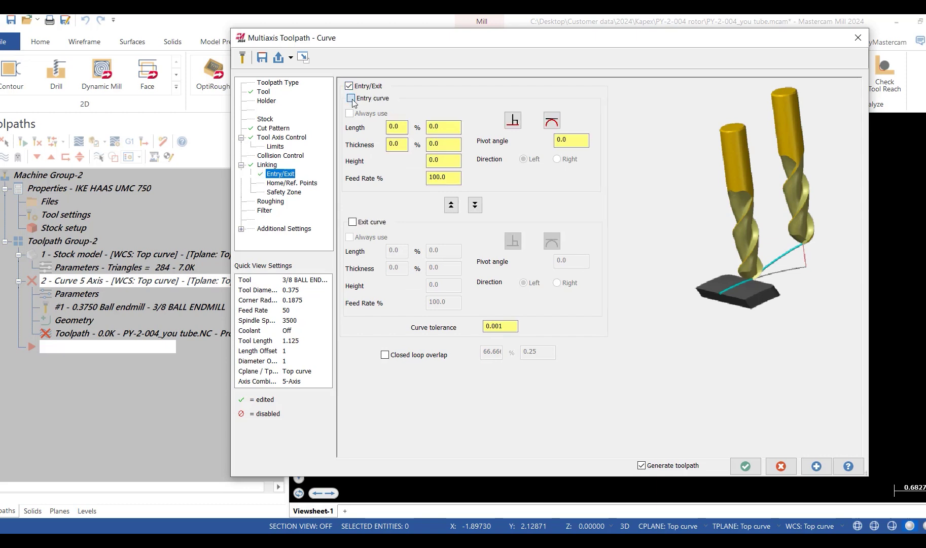
left_click(353, 222)
key("shift+Tab")
key("shift+Tab")
key("shift+Tab")
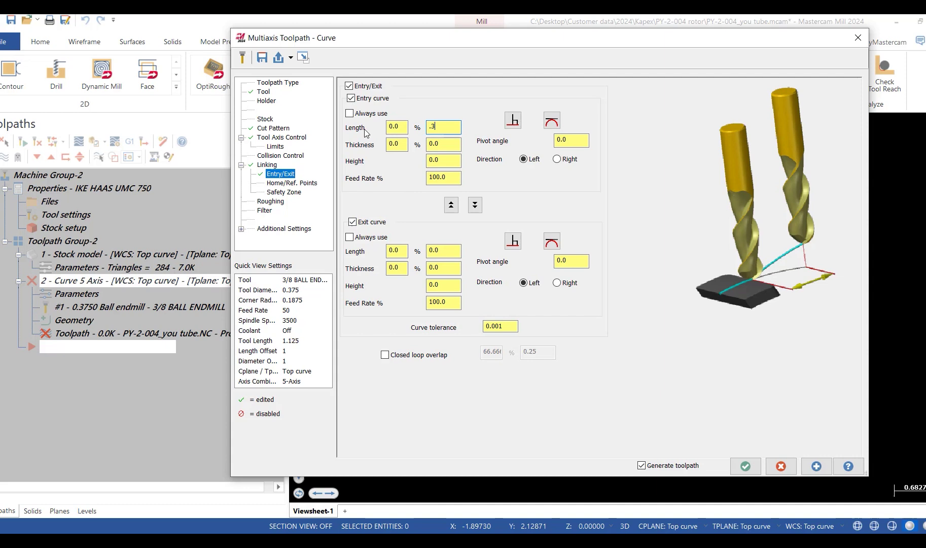
type(".375")
left_click(479, 208)
Enable depth cuts for the Curve toolpath with 10 rough cuts and a rough step of 0.030
left_click(276, 202)
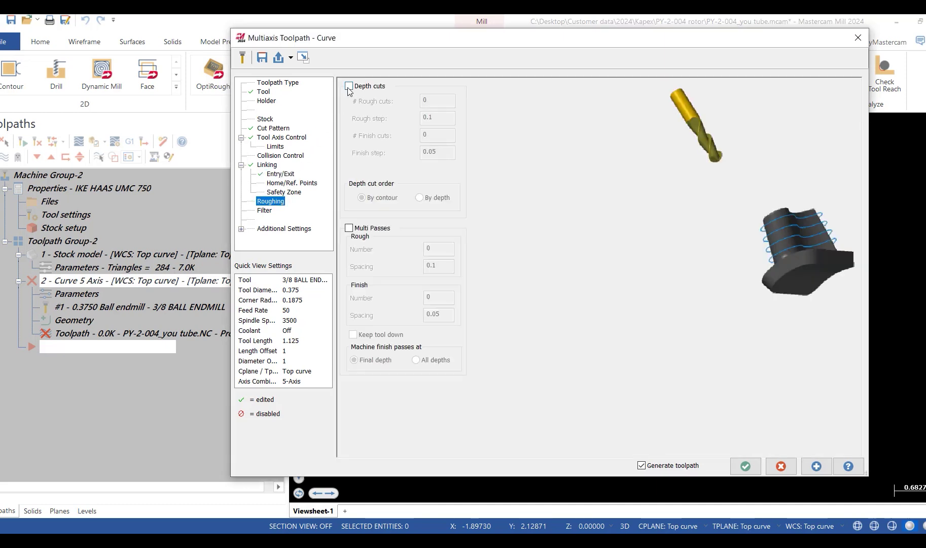
left_click(349, 86)
double_click(438, 101)
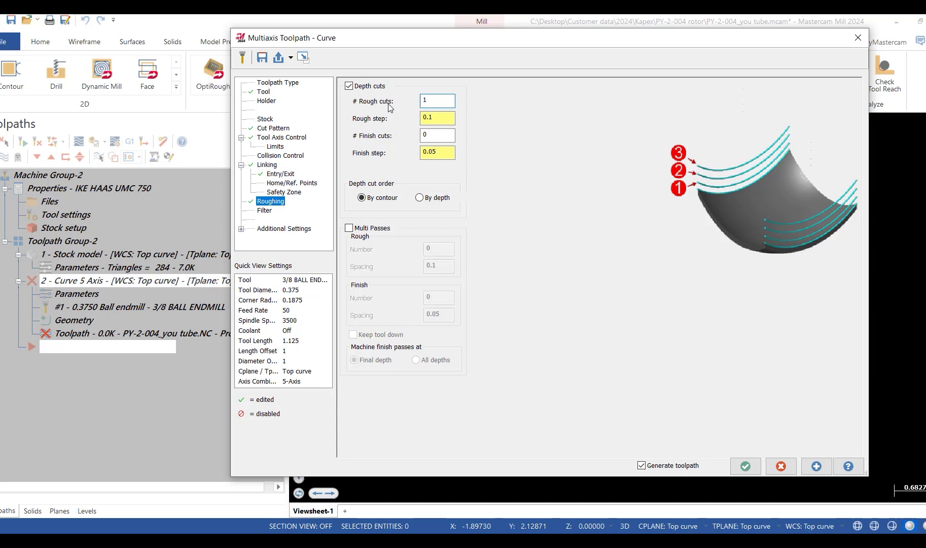
key("Tab")
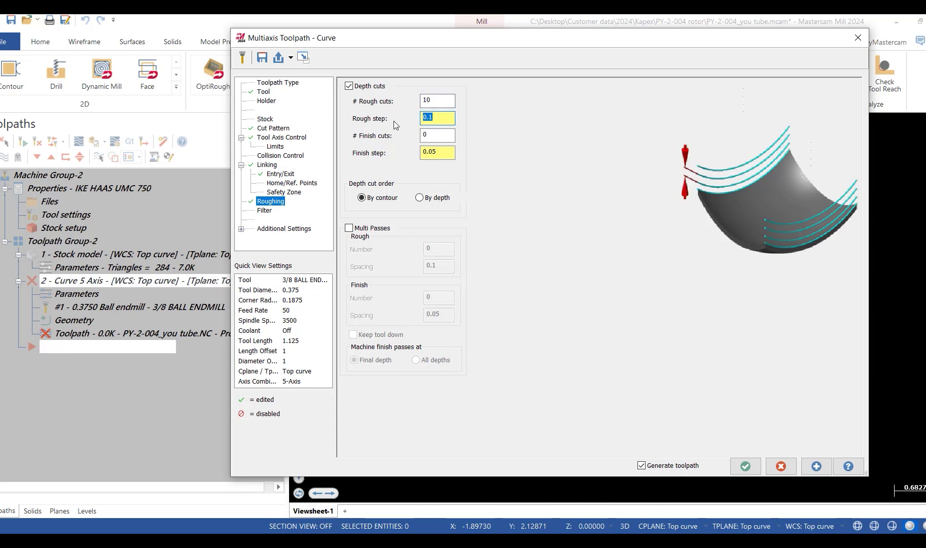
type(".030")
Set 2 finish cuts with a finish step of .005 and generate the Curve toolpath
double_click(433, 137)
type("2")
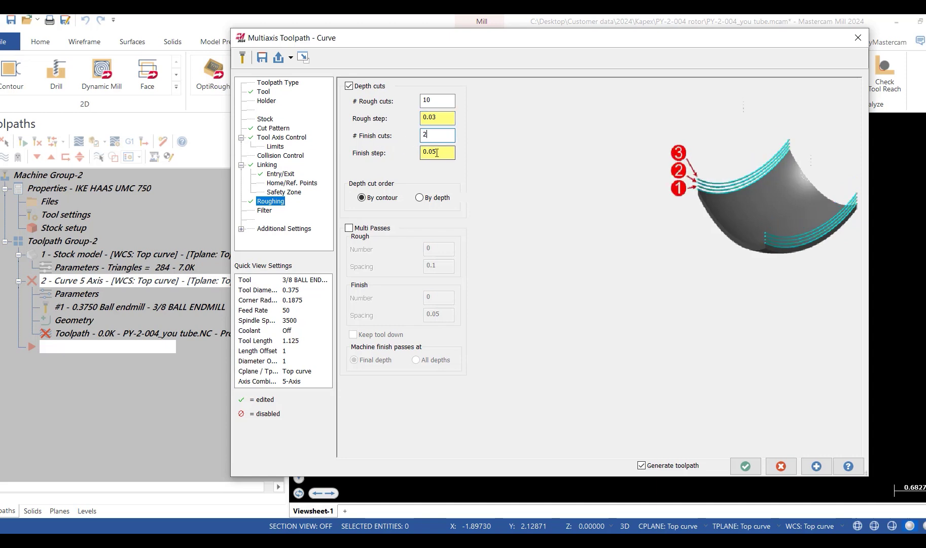
left_click(425, 155)
type(".")
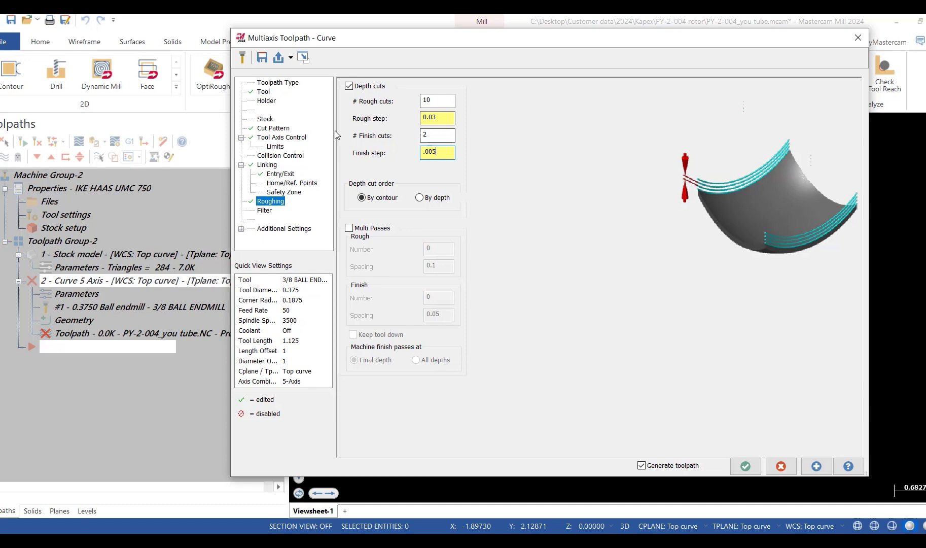
left_click(746, 466)
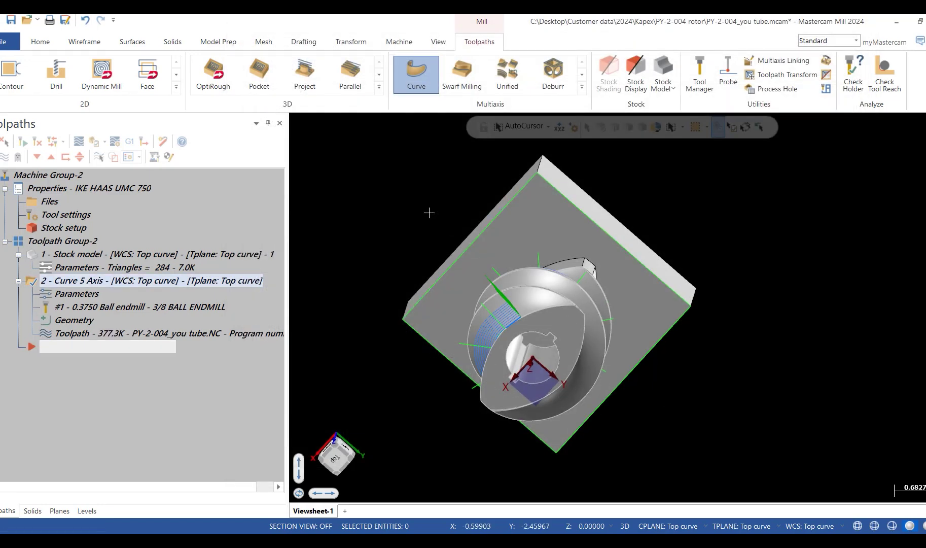
Inspect the generated toolpath around the rotor and hide the wireframe geometry levels, leaving only the part level displayed
right_click(430, 214)
left_click(462, 327)
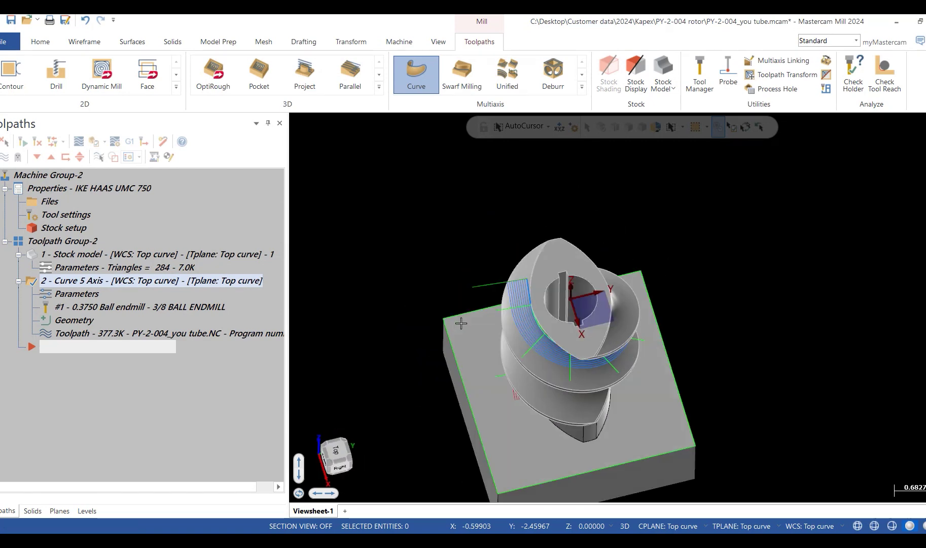
scroll(461, 323, "up", 2)
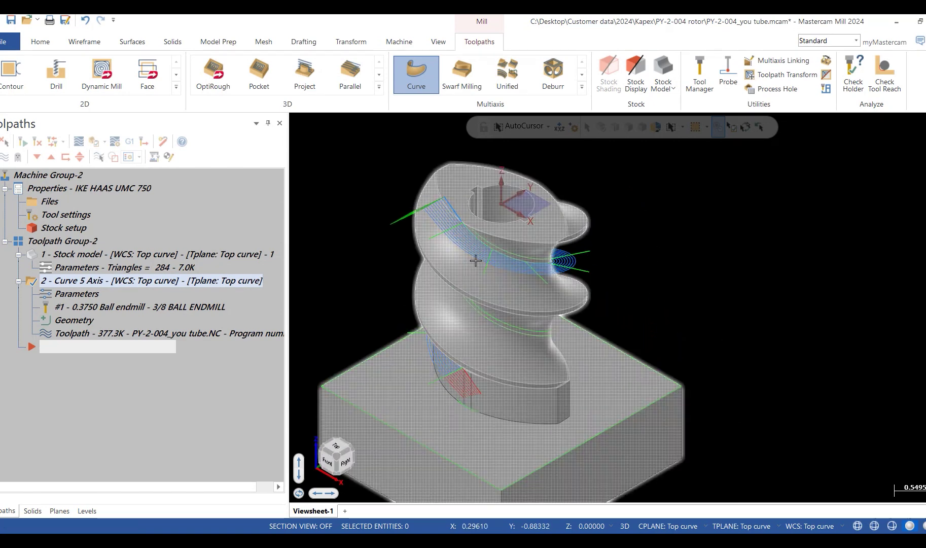
mouse_move(461, 323)
middle_mouse_down()
mouse_move(487, 212)
mouse_move(395, 201)
mouse_move(409, 226)
middle_mouse_up()
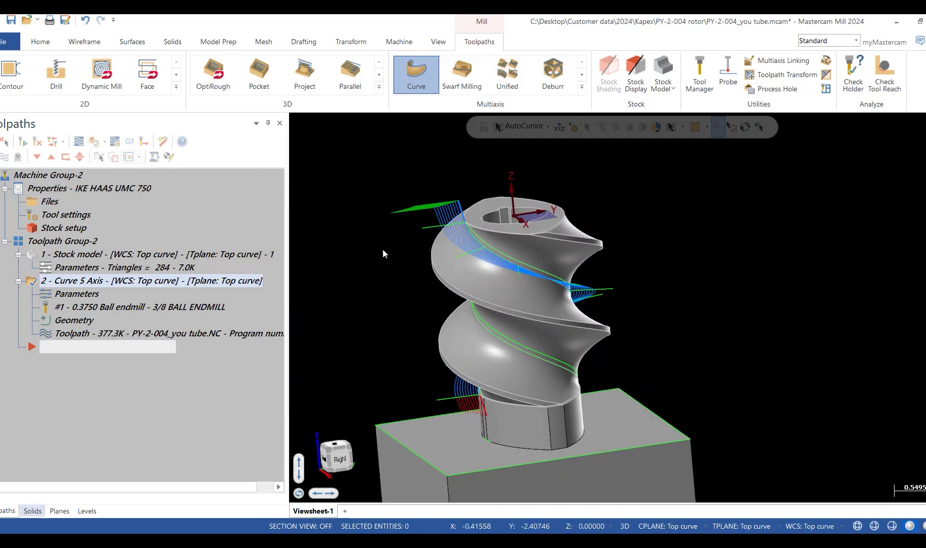
left_click(85, 511)
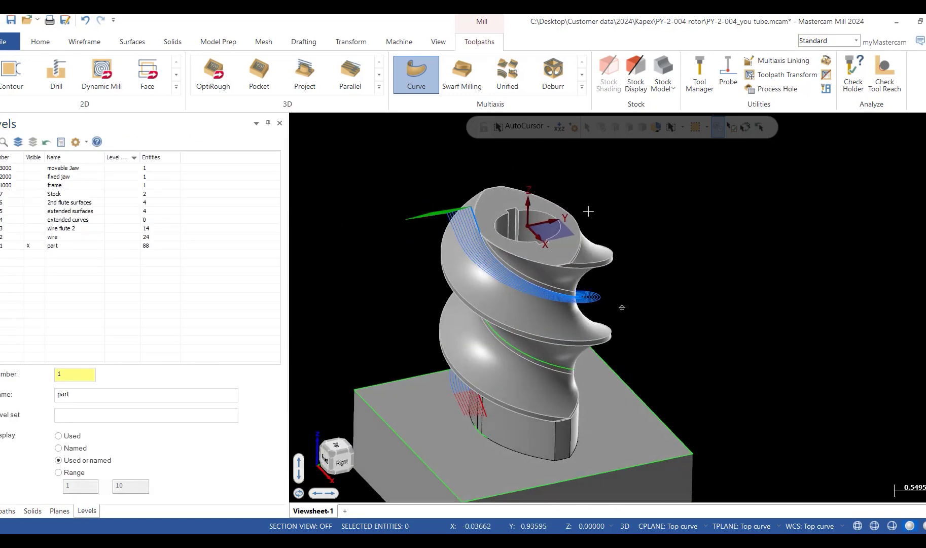
Verify the Curve toolpath in the simulator, running the cut to the end and checking the machined flute up close
right_click(637, 209)
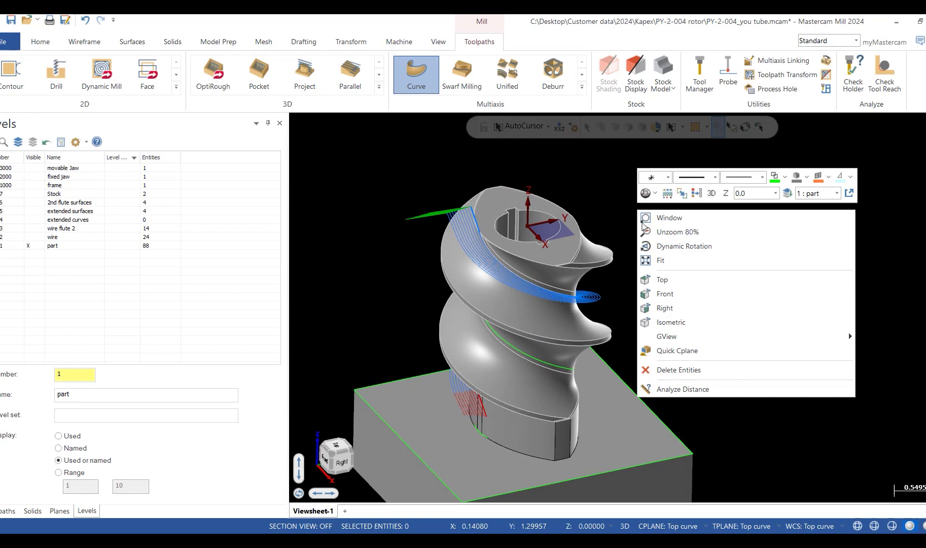
left_click(678, 320)
scroll(679, 320, "down", 4)
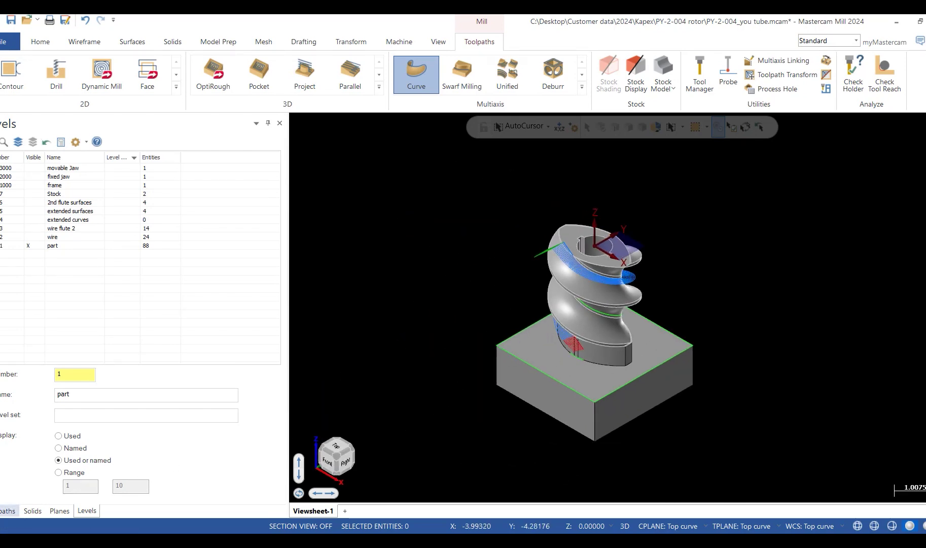
left_click(8, 511)
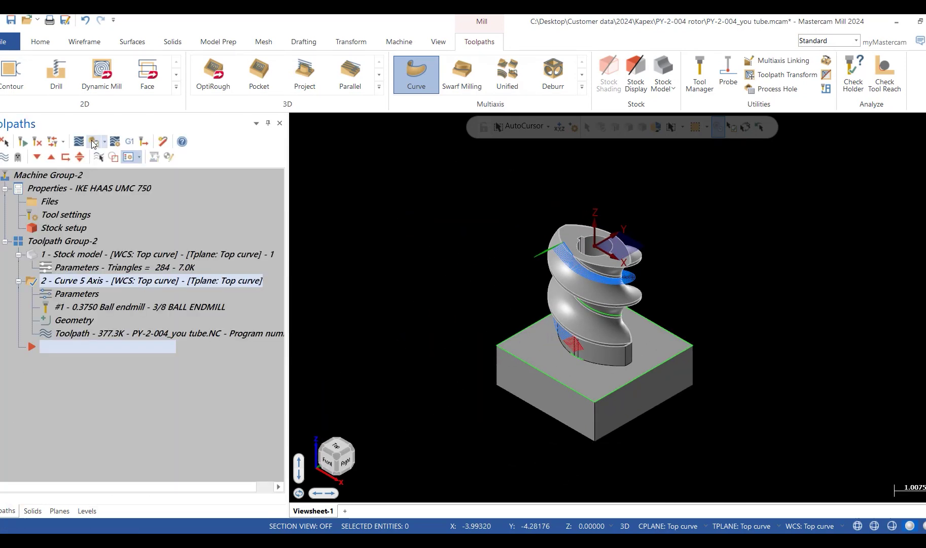
left_click(92, 142)
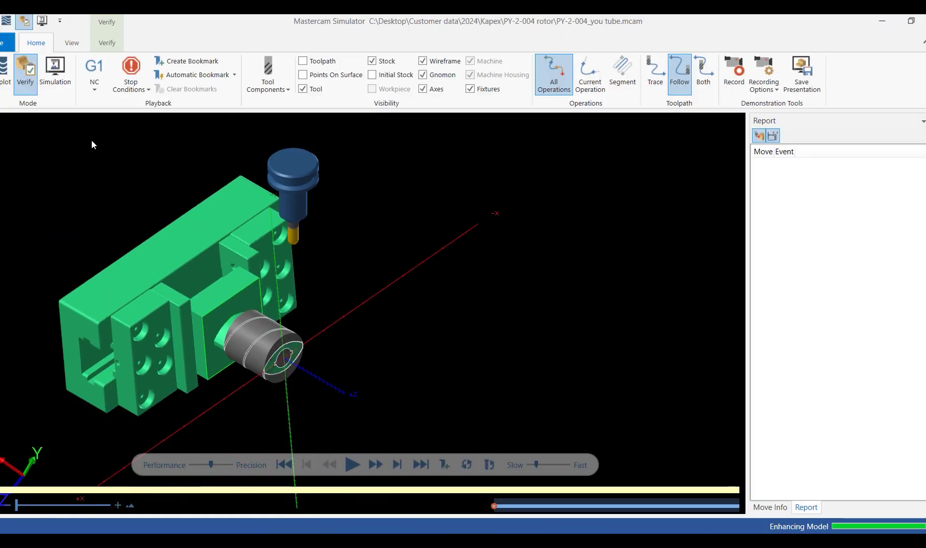
left_click(347, 466)
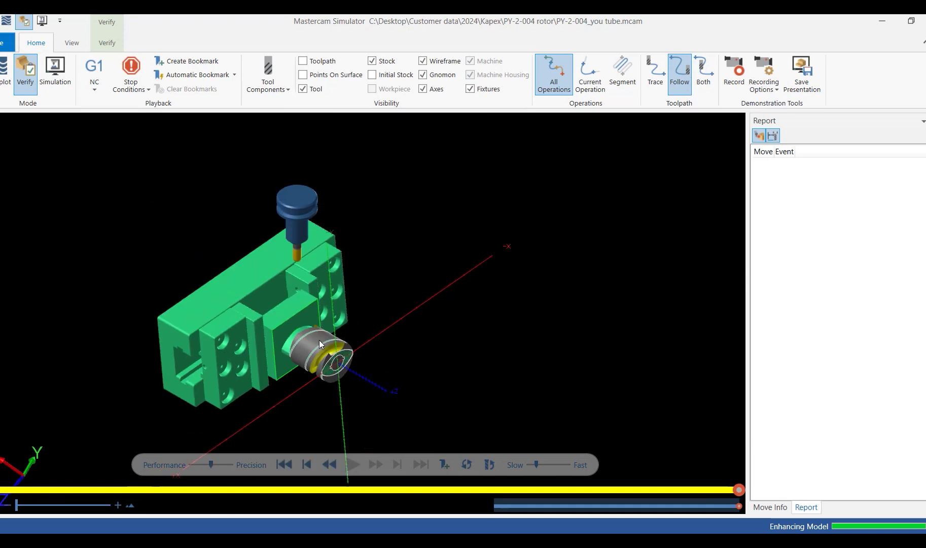
scroll(320, 340, "up", 3)
middle_click_drag(319, 340, 340, 414)
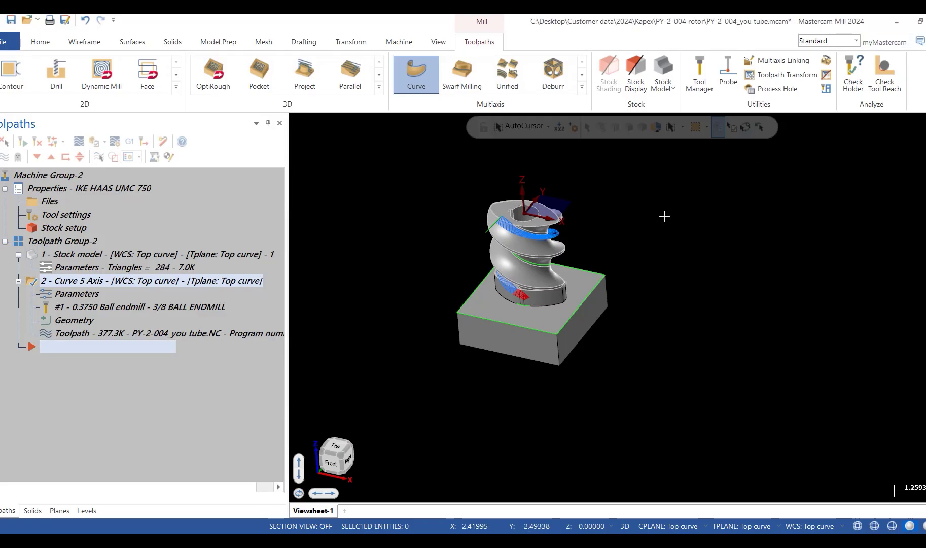
Examine the Curve toolpath passes and the entry and exit moves along the rotor's flute from several angles
right_click(653, 224)
left_click(675, 339)
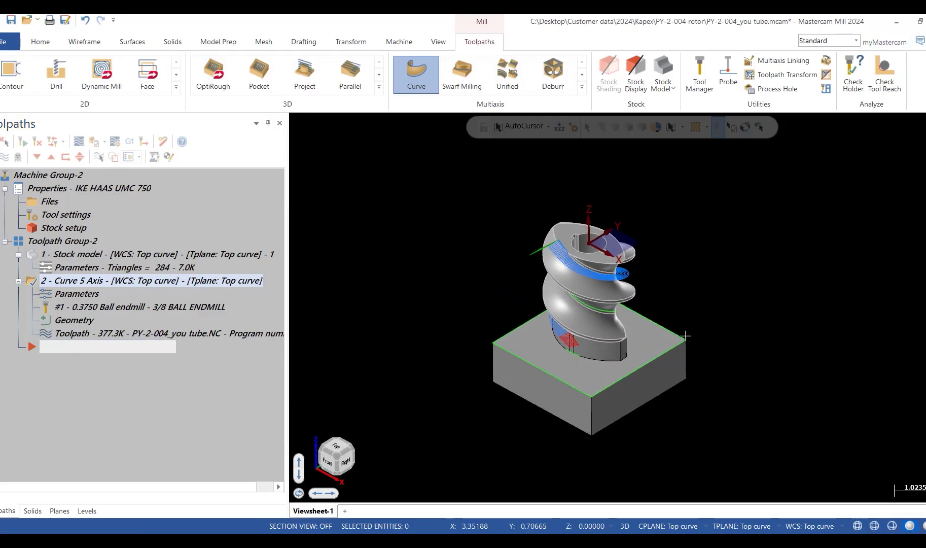
scroll(530, 265, "up", 5)
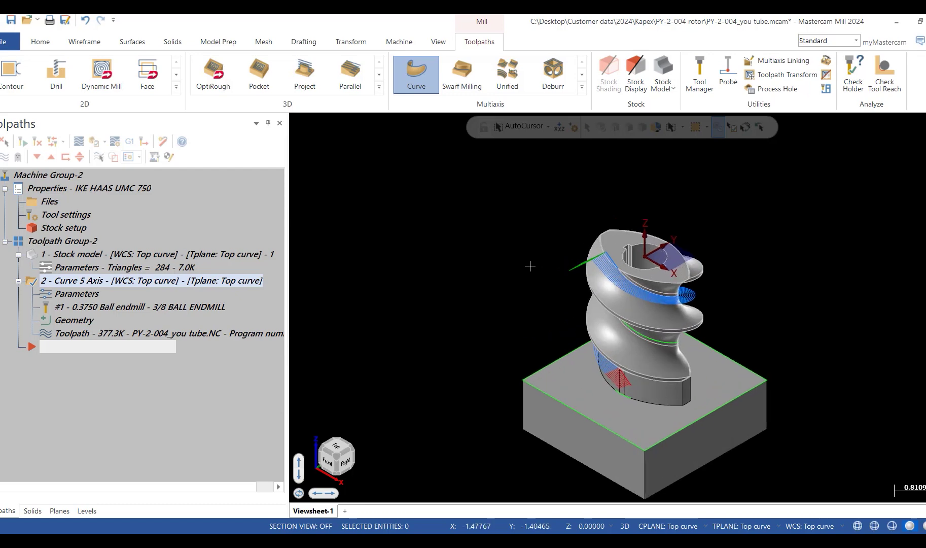
key("alt+Down")
key("alt+Down")
key("alt+Down")
key("alt+Down")
key("alt+Down")
key("alt+Down")
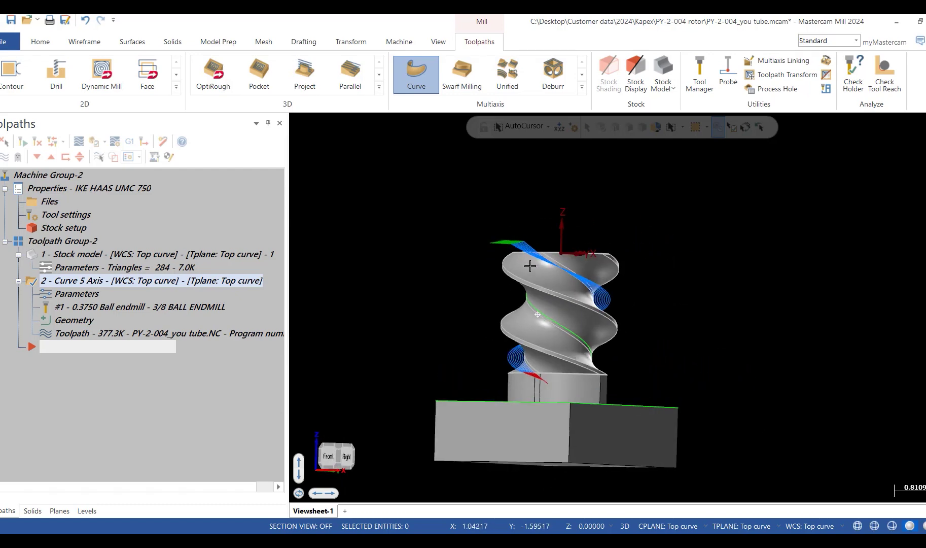
key("alt+Up")
key("alt+Up")
key("alt+Up")
key("alt+Up")
key("alt+Up")
key("alt+Up")
key("alt+Up")
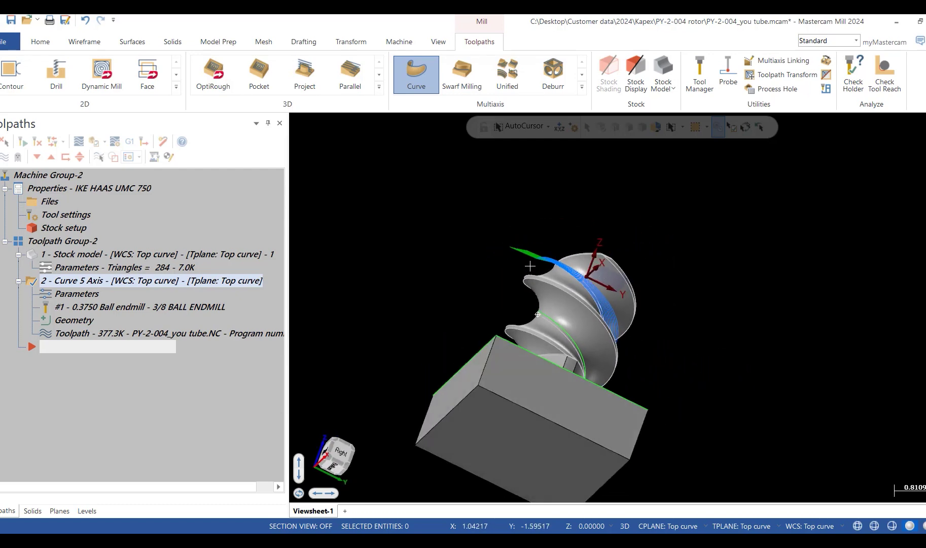
key("alt+Up")
key("alt+Up")
key("alt+Up")
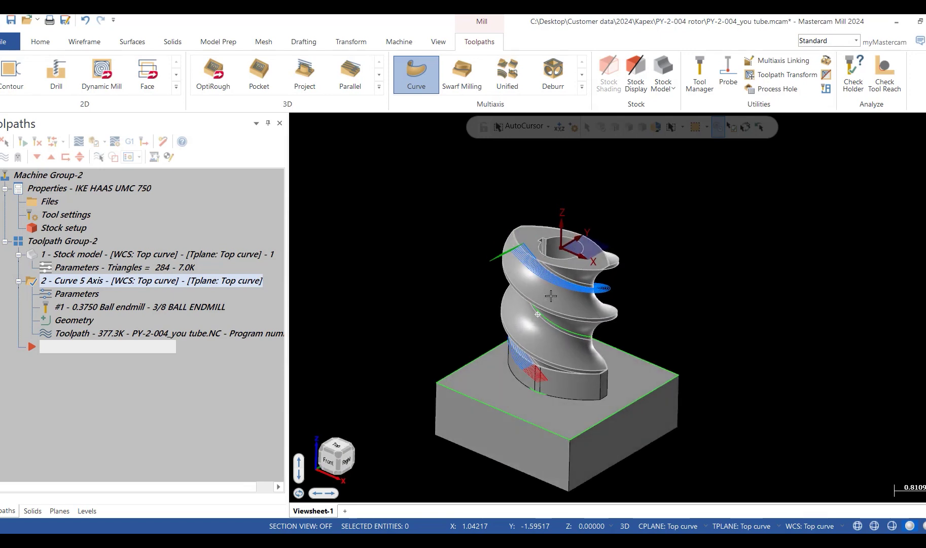